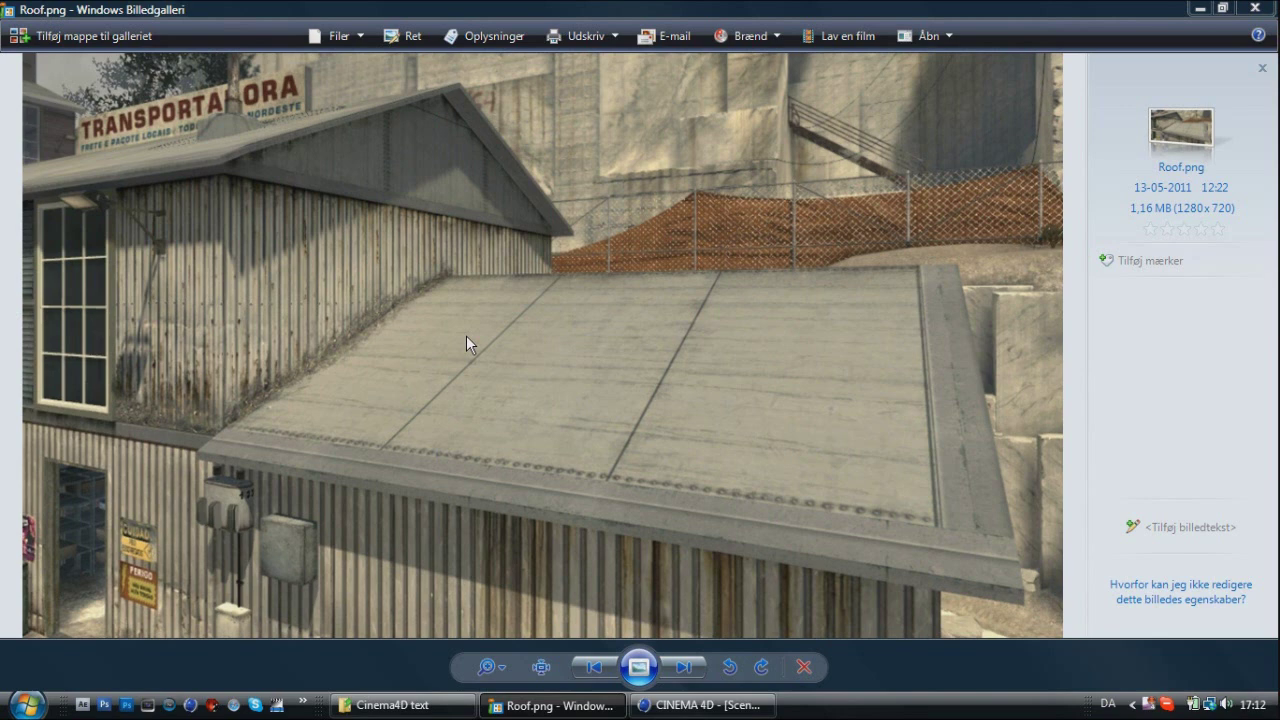
# - Bring Cinema 4D forward and add a Background object alongside the QUARRY text and Sky
pyautogui.click(690, 705)
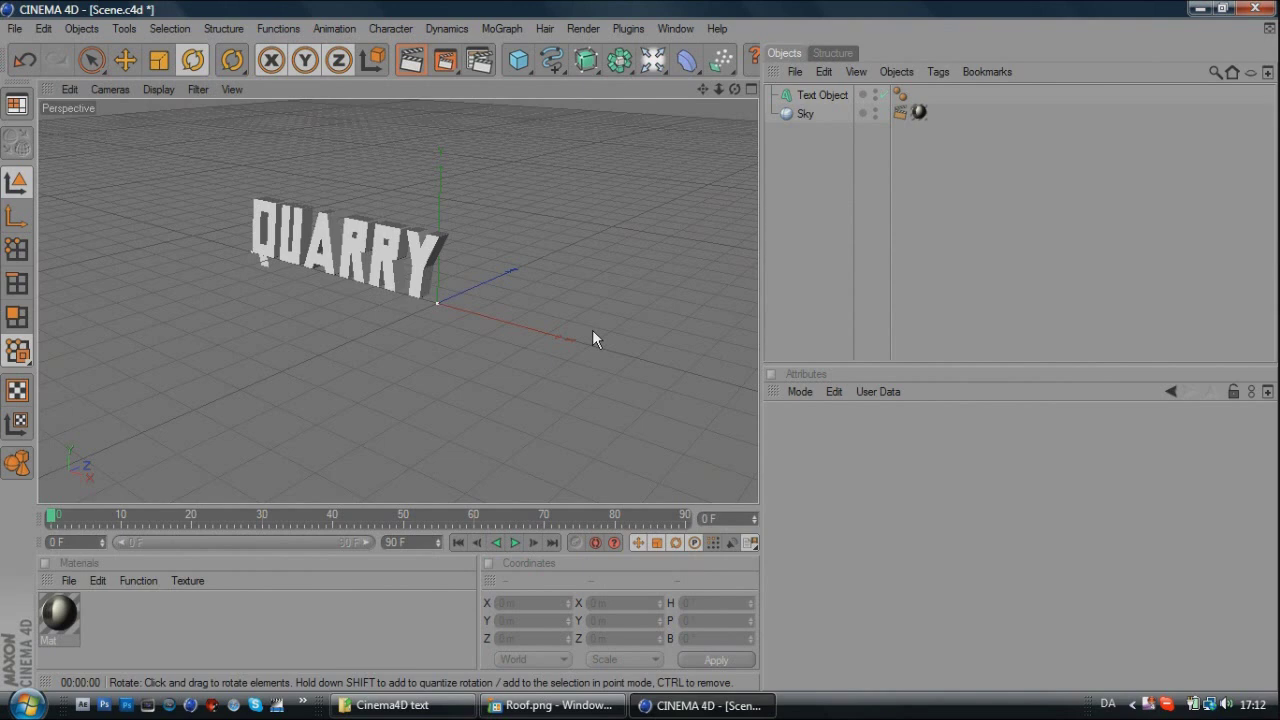
pyautogui.click(815, 96)
pyautogui.click(800, 113)
pyautogui.click(825, 176)
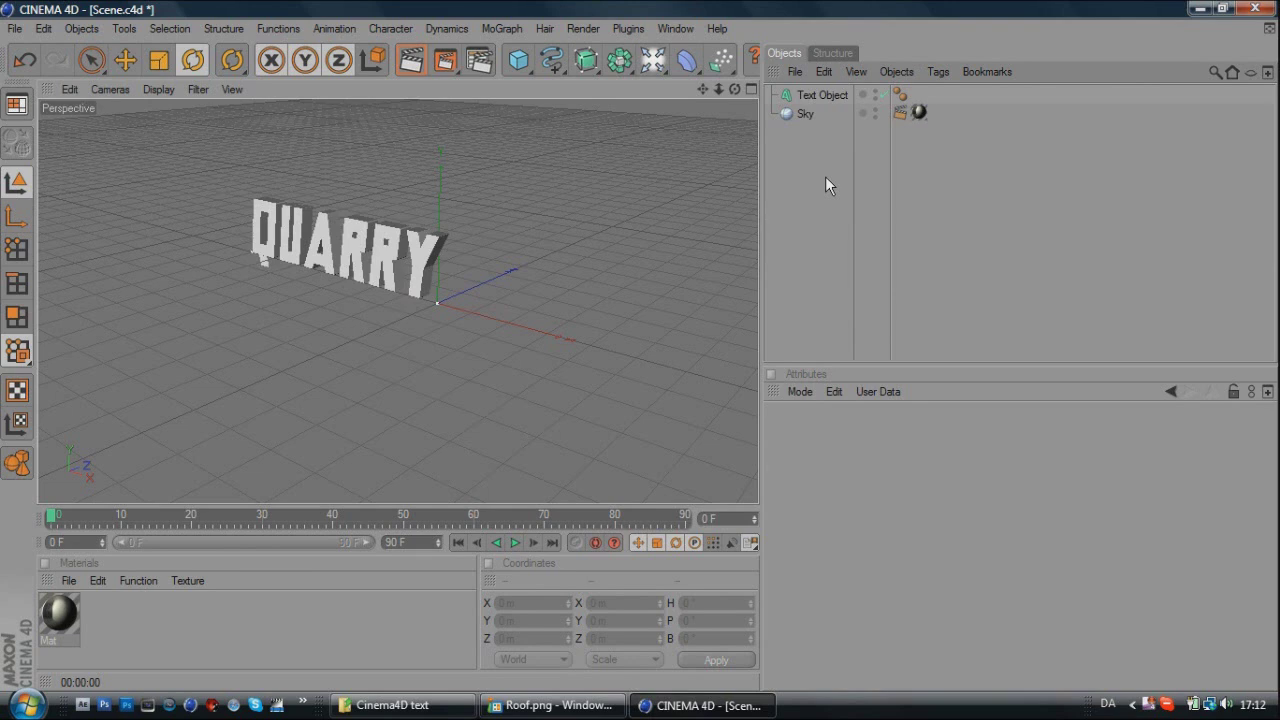
pyautogui.click(825, 96)
pyautogui.click(800, 190)
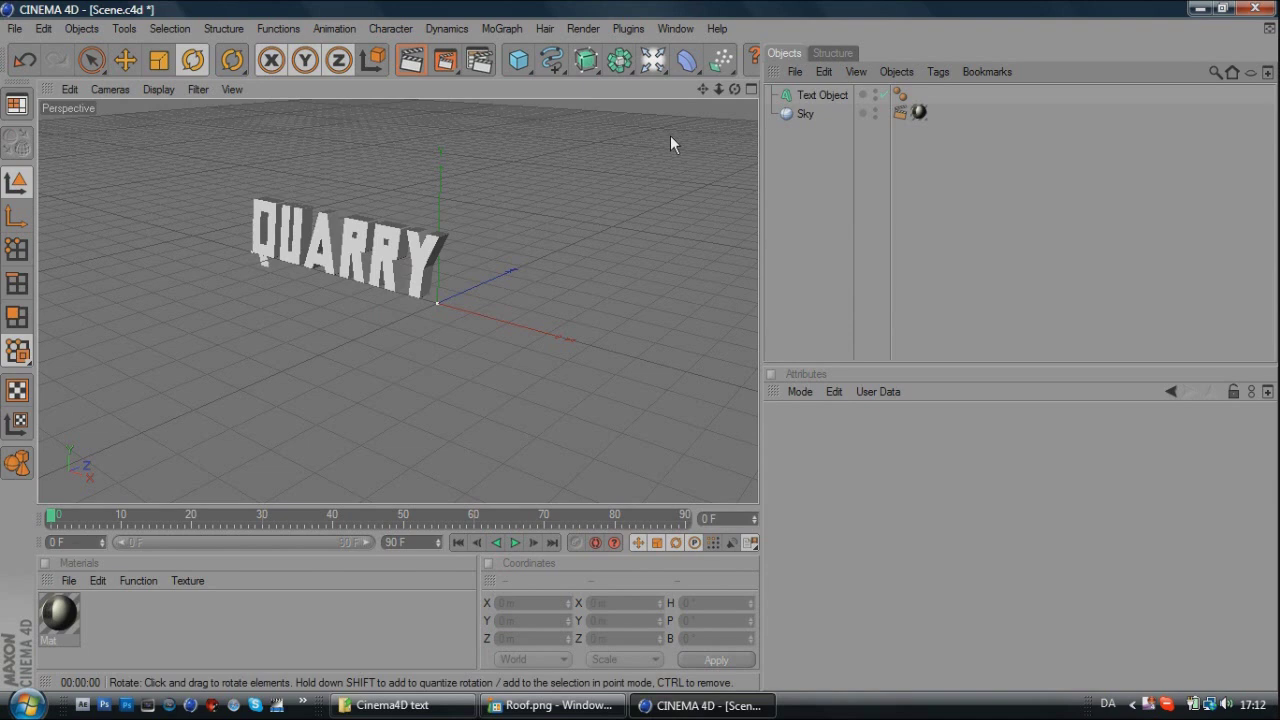
pyautogui.moveTo(653, 60); pyautogui.dragTo(733, 218)
# - Create a new material and load Roof.png as its colour texture
pyautogui.doubleClick(175, 620)
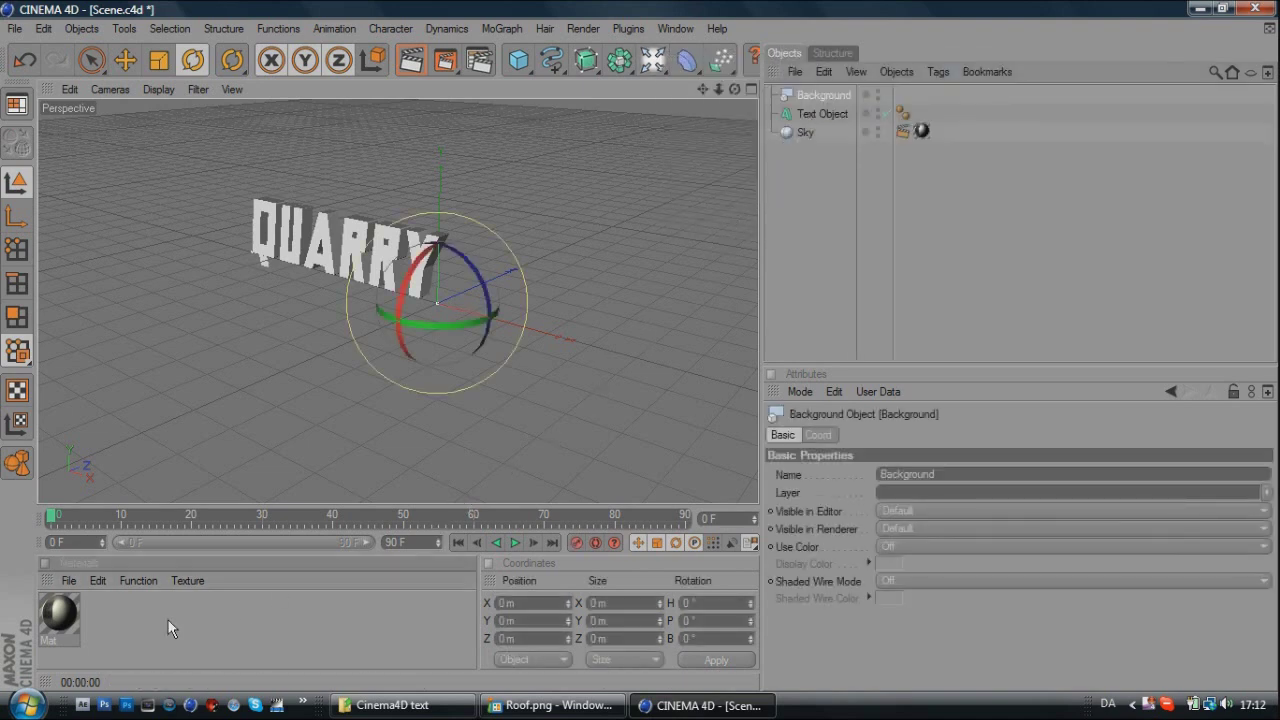
pyautogui.doubleClick(68, 620)
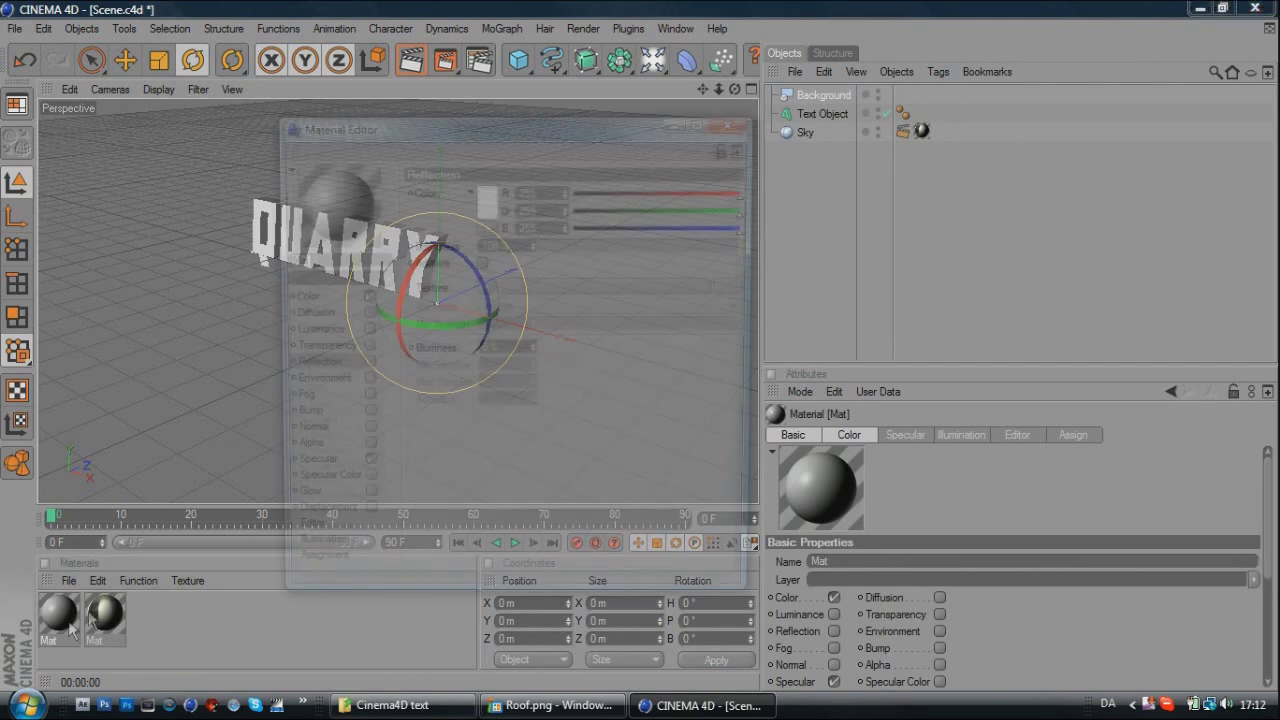
pyautogui.click(480, 270)
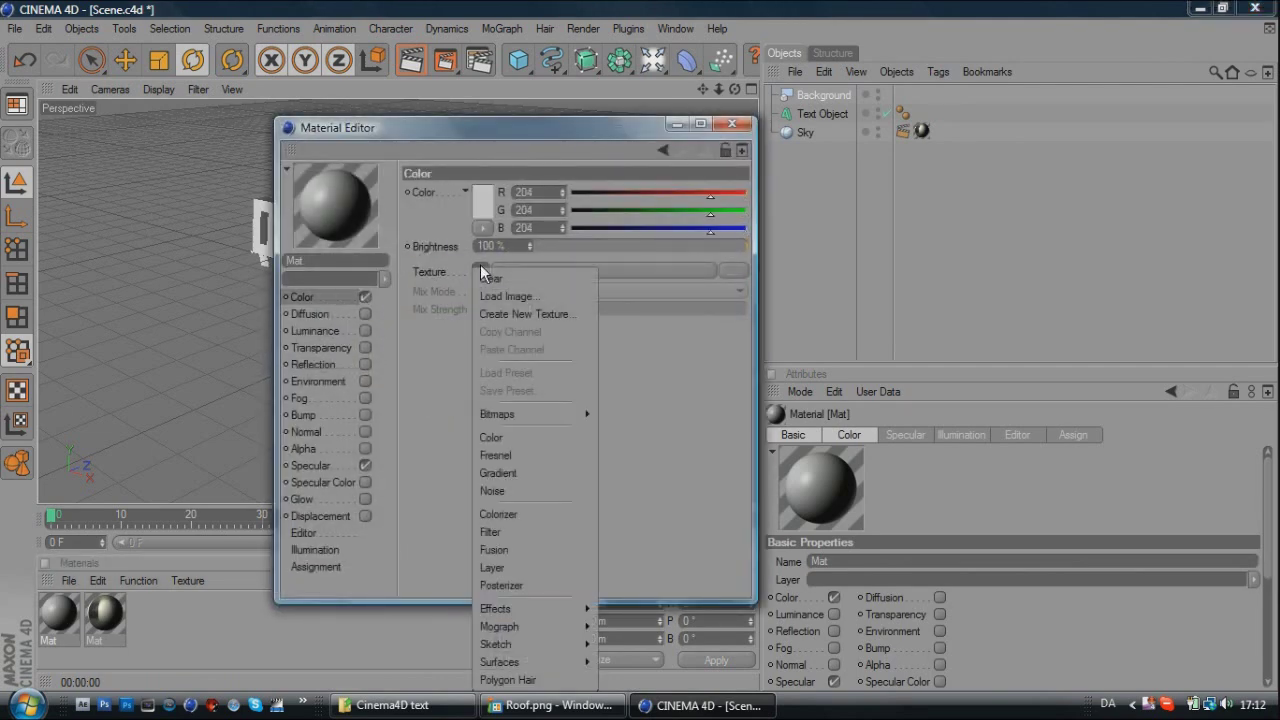
pyautogui.click(519, 300)
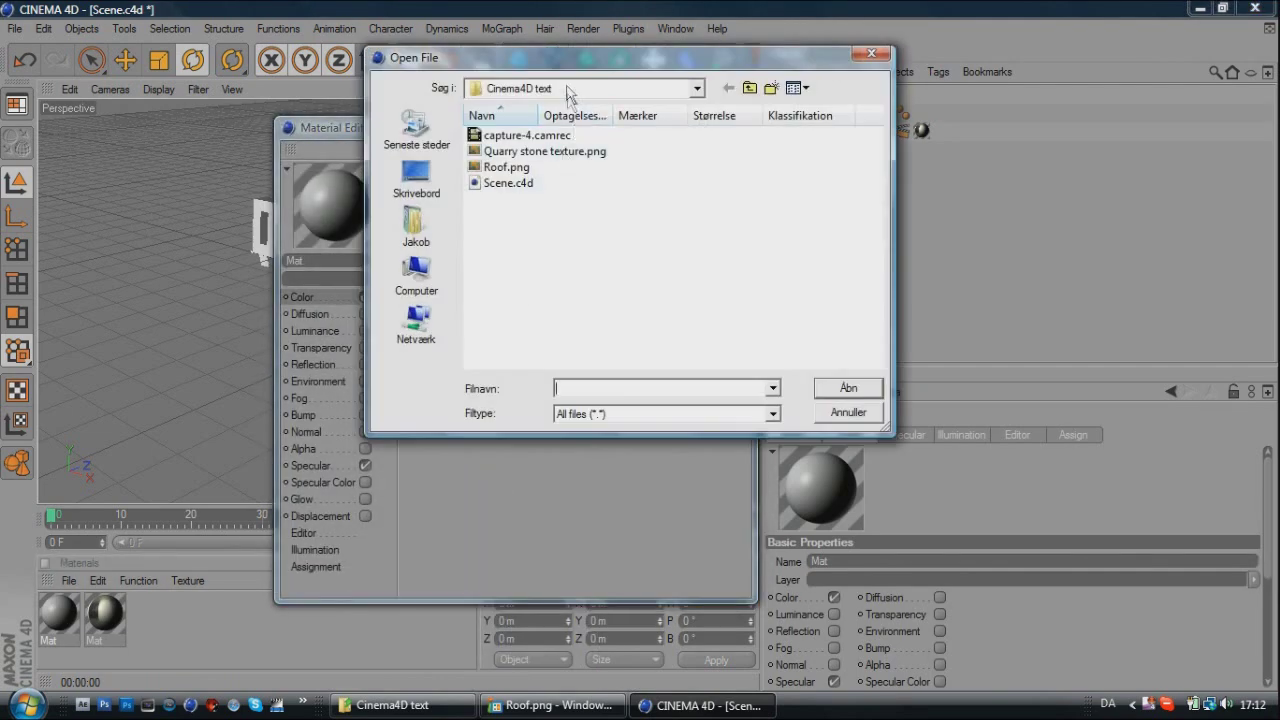
pyautogui.click(510, 169)
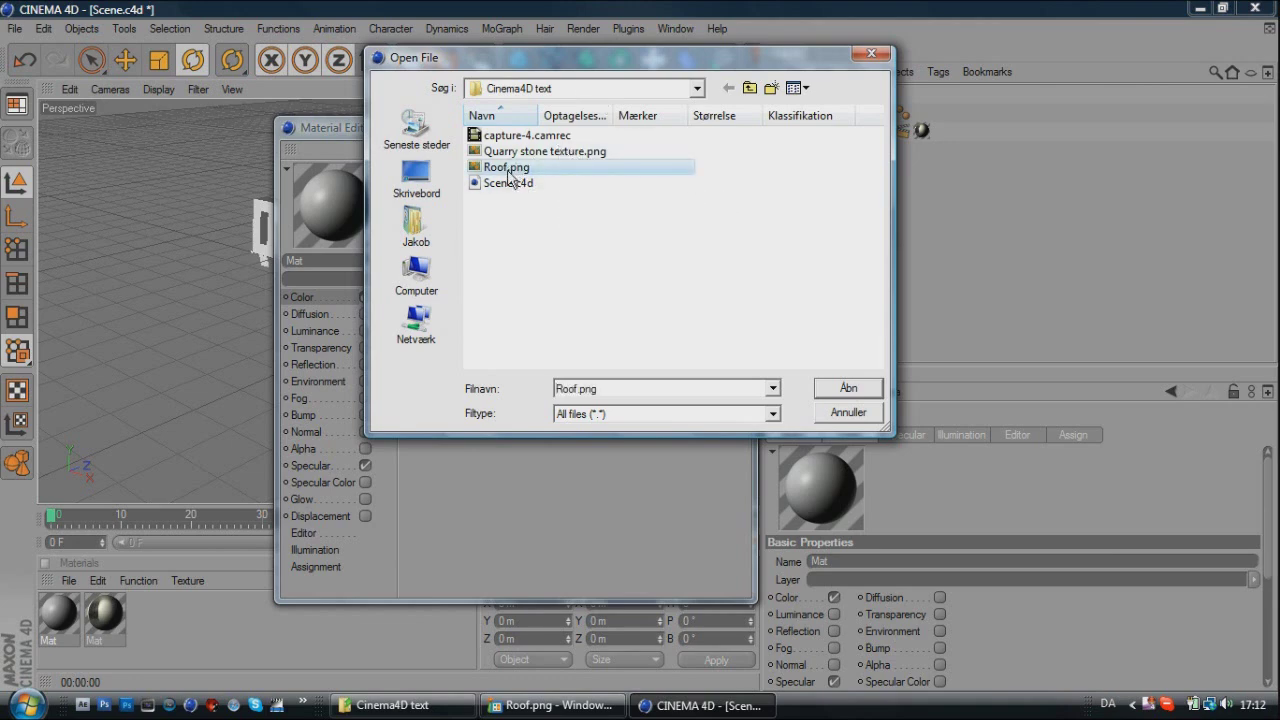
pyautogui.click(848, 388)
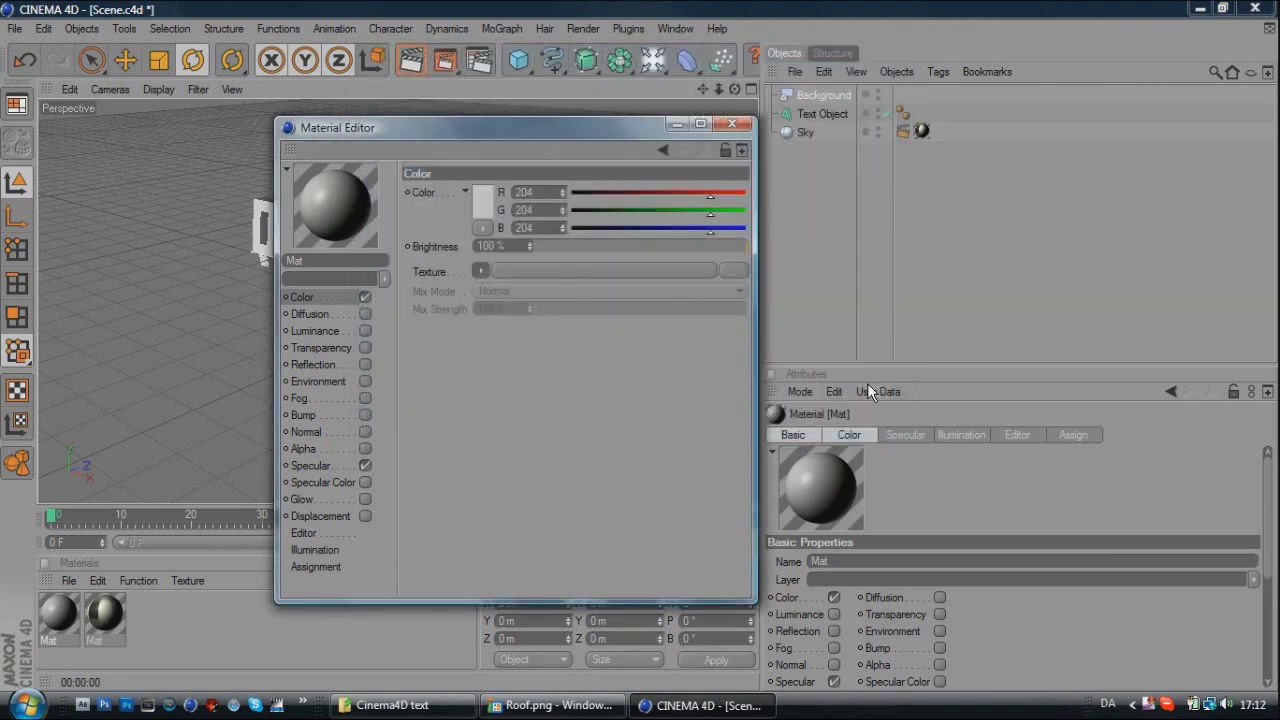
# - Apply the roof material to the Background object so the photo shows behind QUARRY
pyautogui.click(736, 128)
pyautogui.moveTo(837, 96); pyautogui.dragTo(836, 94)
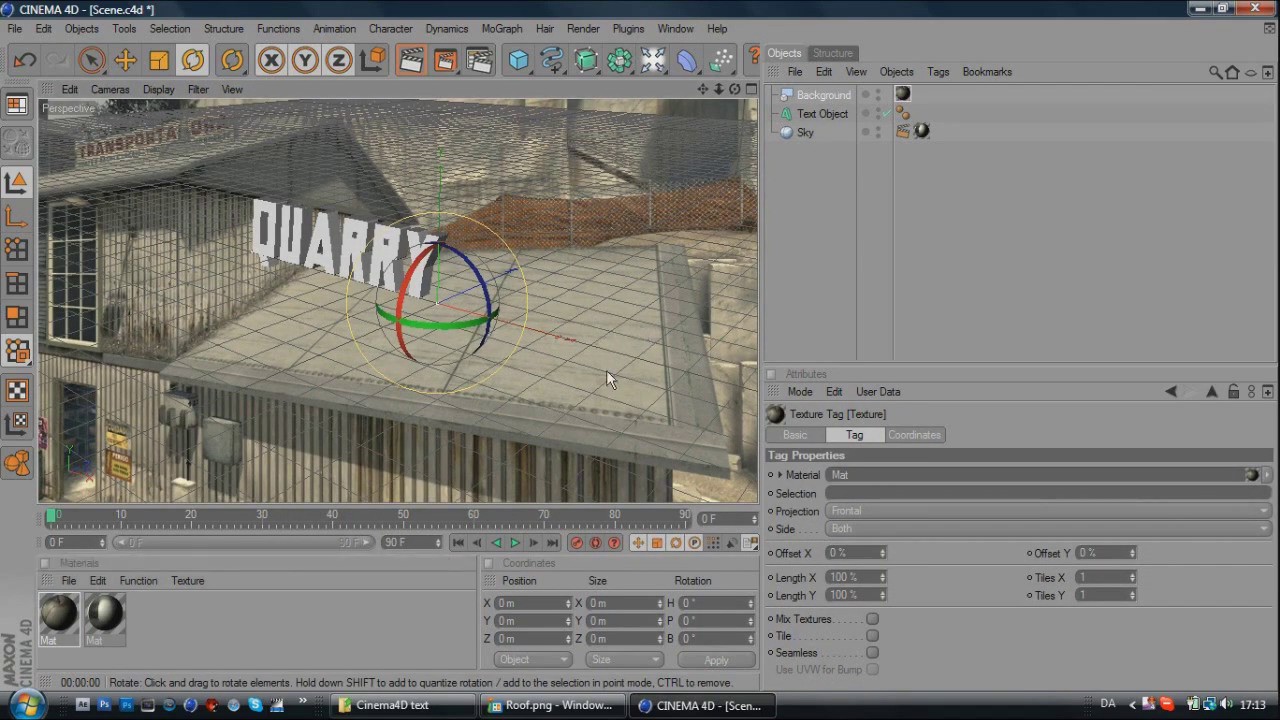
pyautogui.keyDown('alt'); pyautogui.moveTo(606, 370); pyautogui.dragTo(520, 372); pyautogui.keyUp('alt')
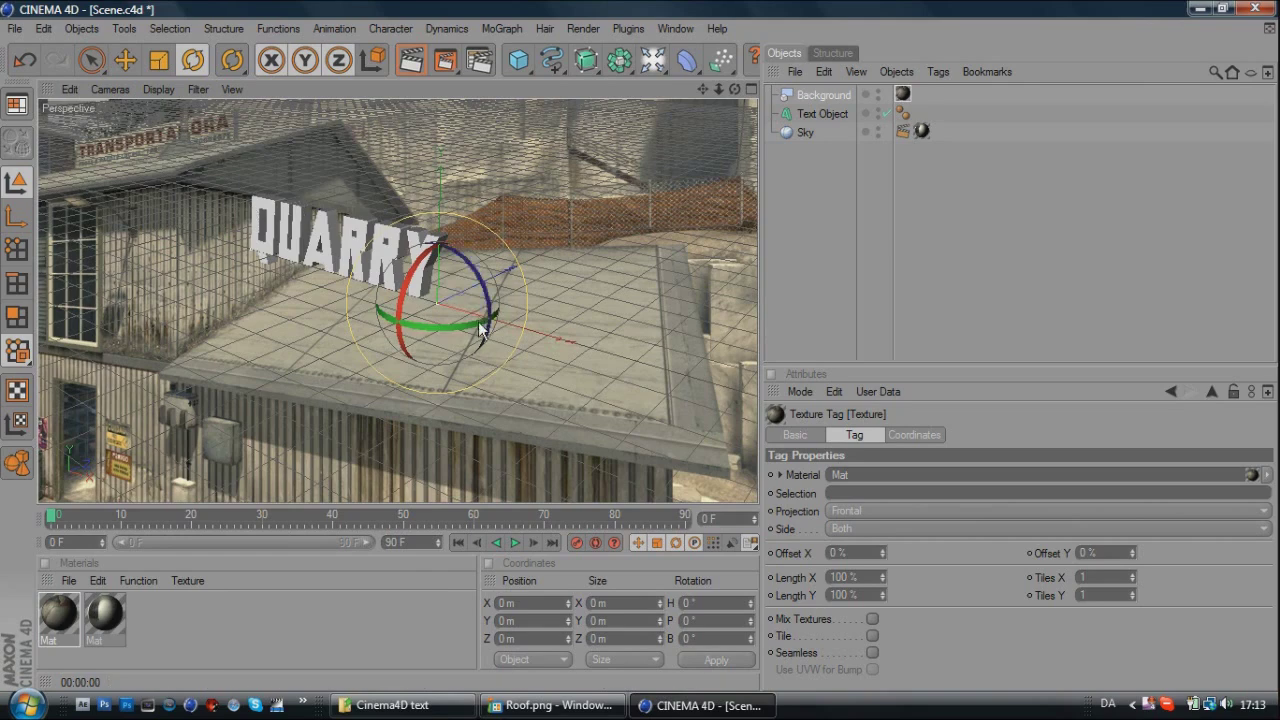
# - Add a Plane primitive and set its pitch rotation to 90°
pyautogui.click(520, 61)
pyautogui.click(679, 114)
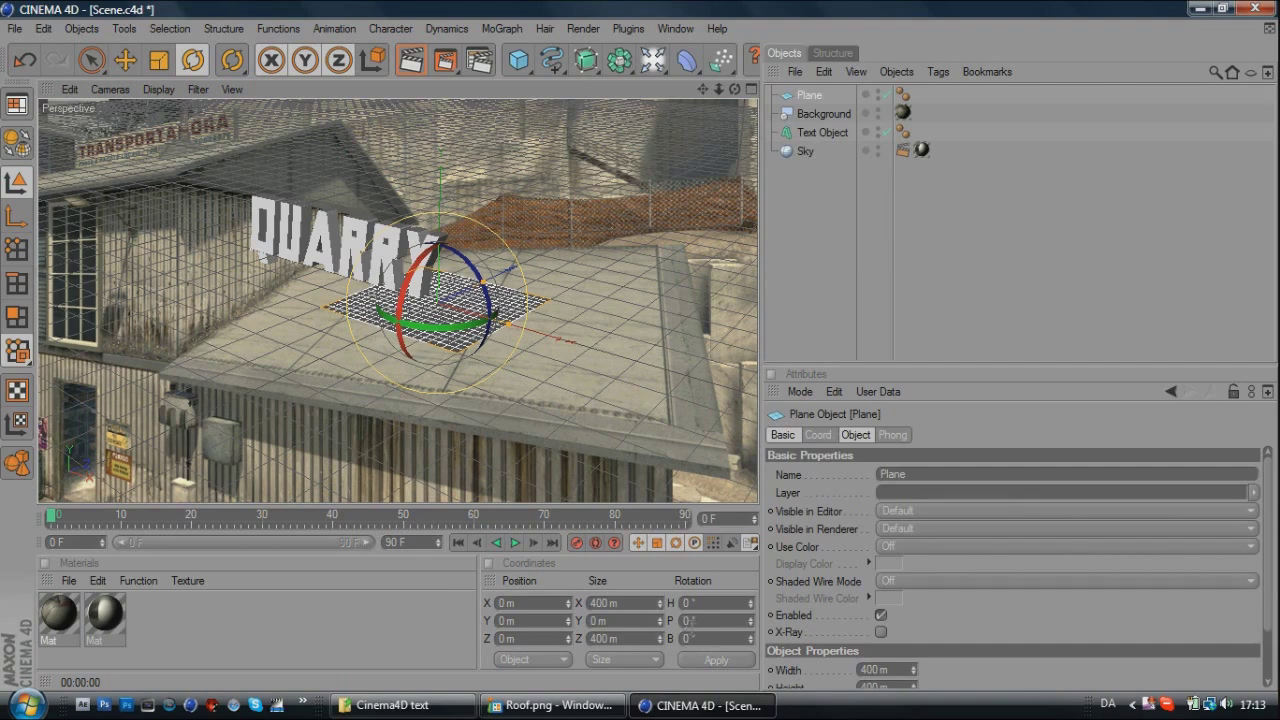
pyautogui.click(684, 620)
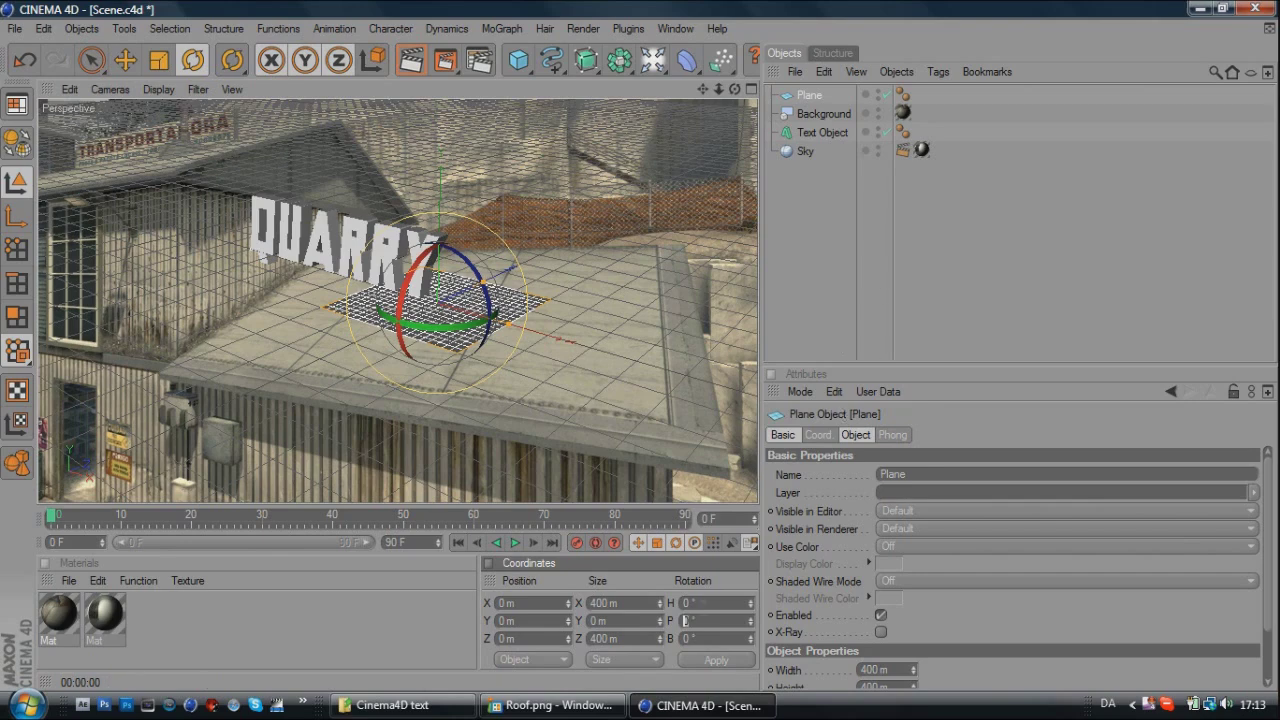
pyautogui.write('90')
pyautogui.press('Return')
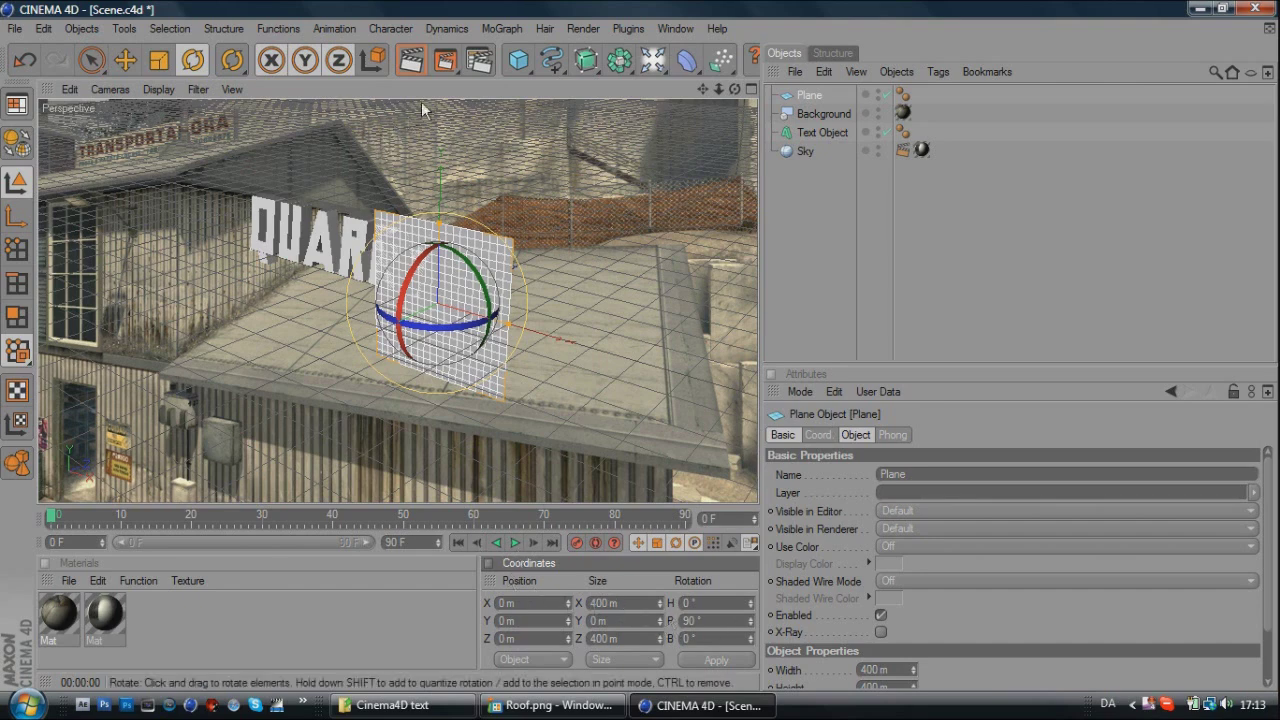
# - Move the upright plane along Z to 26.359 m beside the text
pyautogui.click(125, 60)
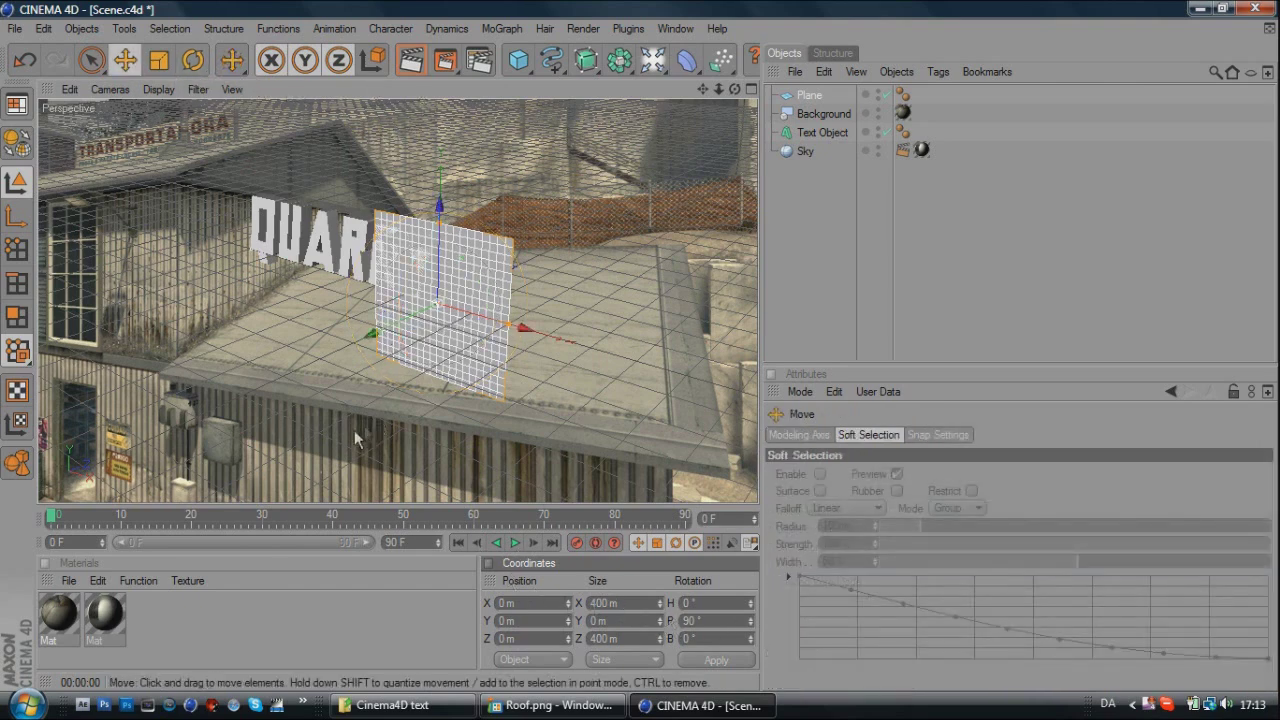
pyautogui.keyDown('alt'); pyautogui.moveTo(420, 260); pyautogui.dragTo(378, 228); pyautogui.keyUp('alt')
pyautogui.moveTo(440, 302); pyautogui.dragTo(436, 300)
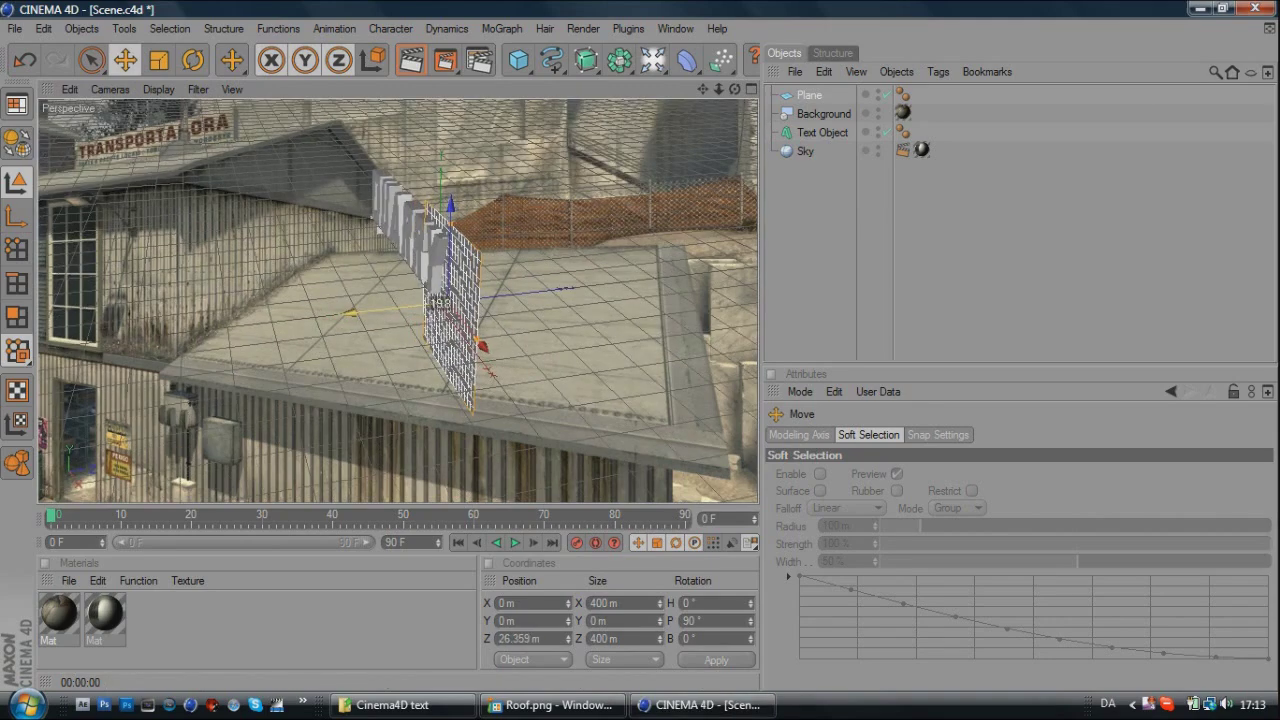
pyautogui.keyDown('alt'); pyautogui.moveTo(326, 373); pyautogui.dragTo(255, 364); pyautogui.keyUp('alt')
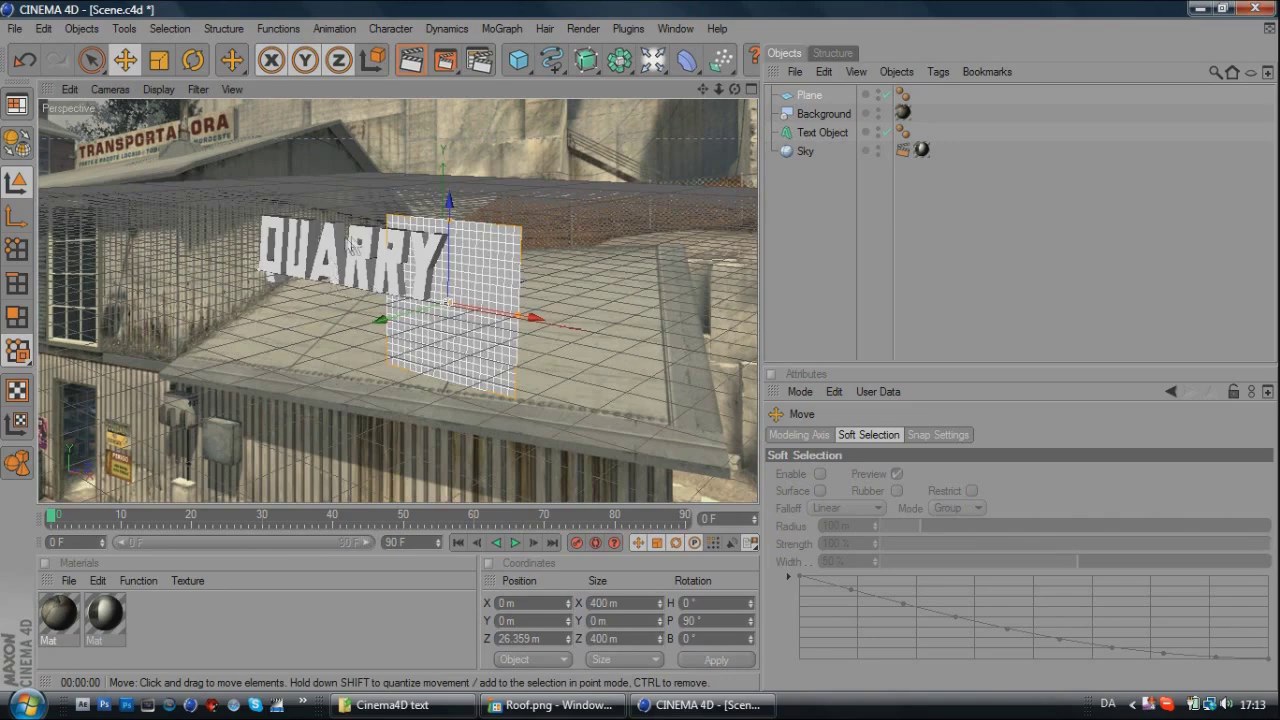
# - Rotate the Plane and Text Object together onto the roof slope, Plane ending at P 35.304°
pyautogui.click(810, 100)
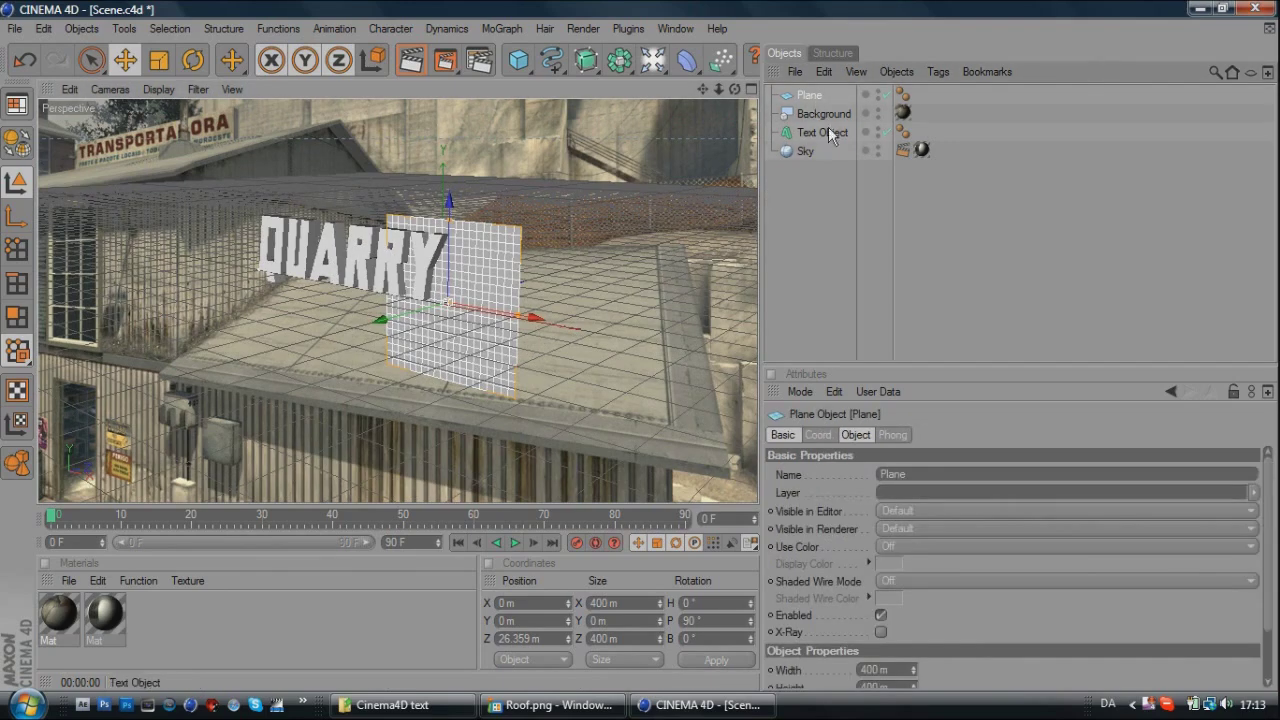
pyautogui.keyDown('ctrl'); pyautogui.click(822, 132); pyautogui.keyUp('ctrl')
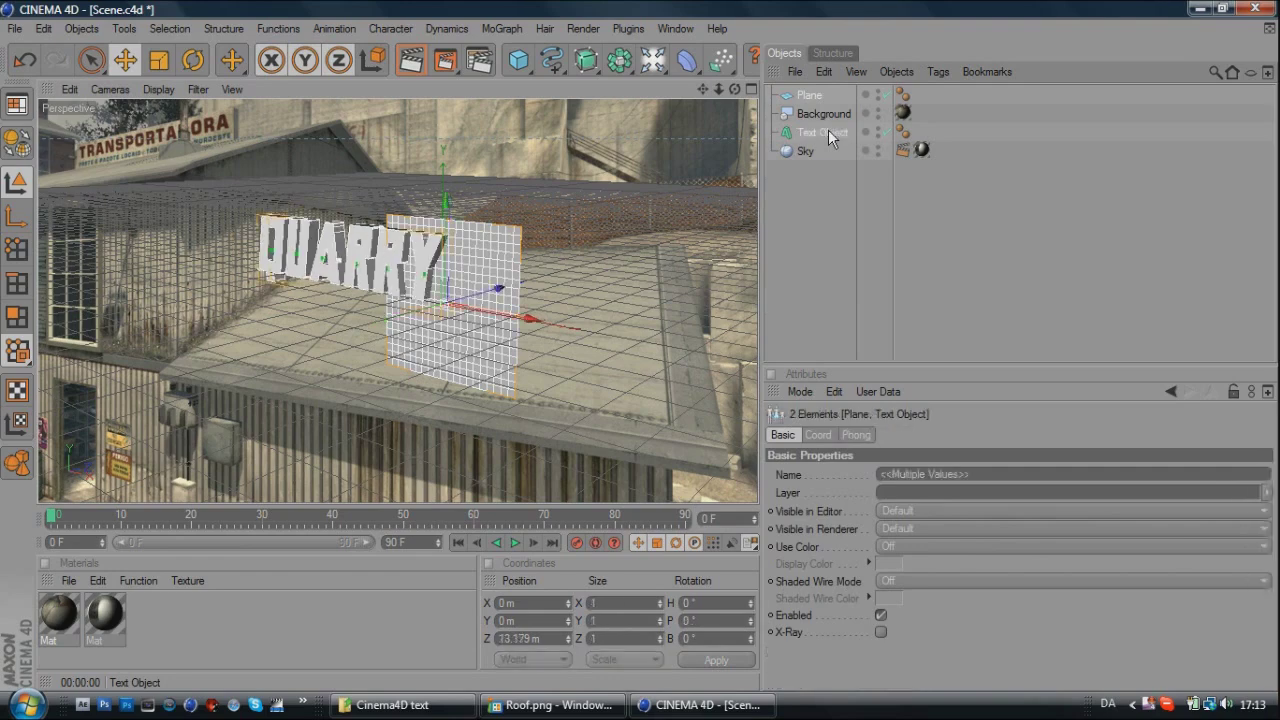
pyautogui.click(193, 64)
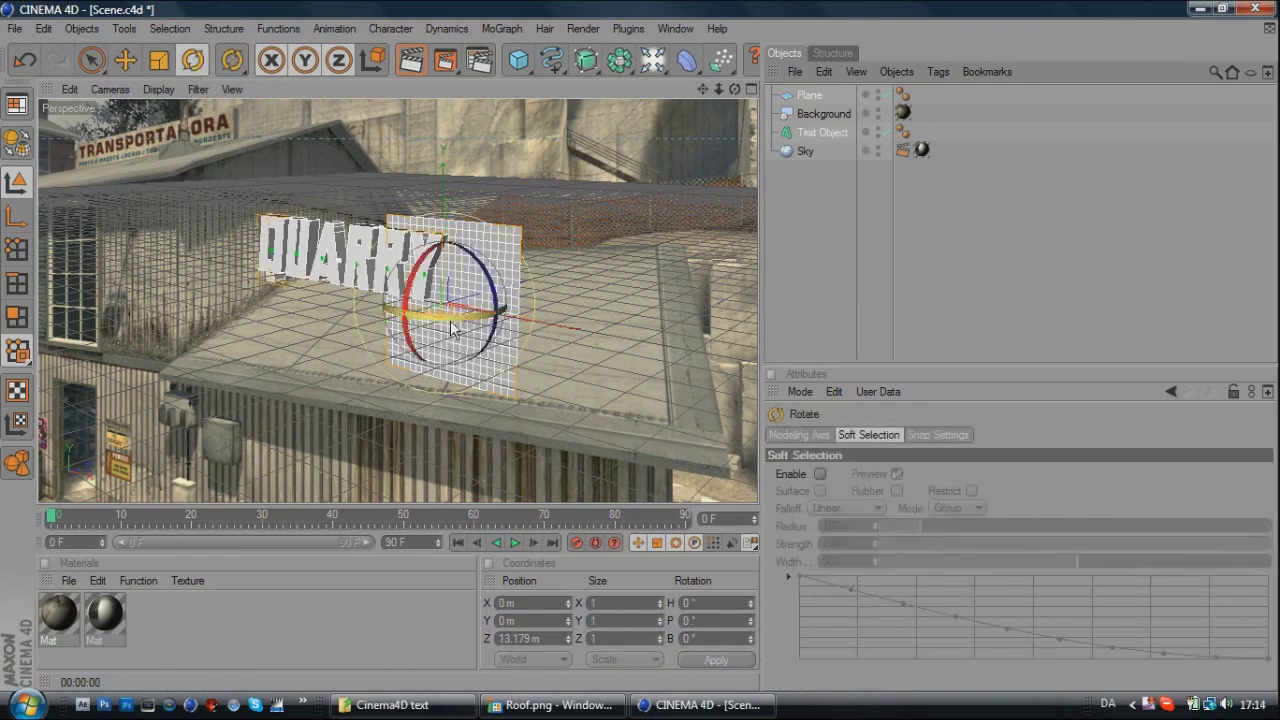
pyautogui.moveTo(458, 328); pyautogui.dragTo(432, 312)
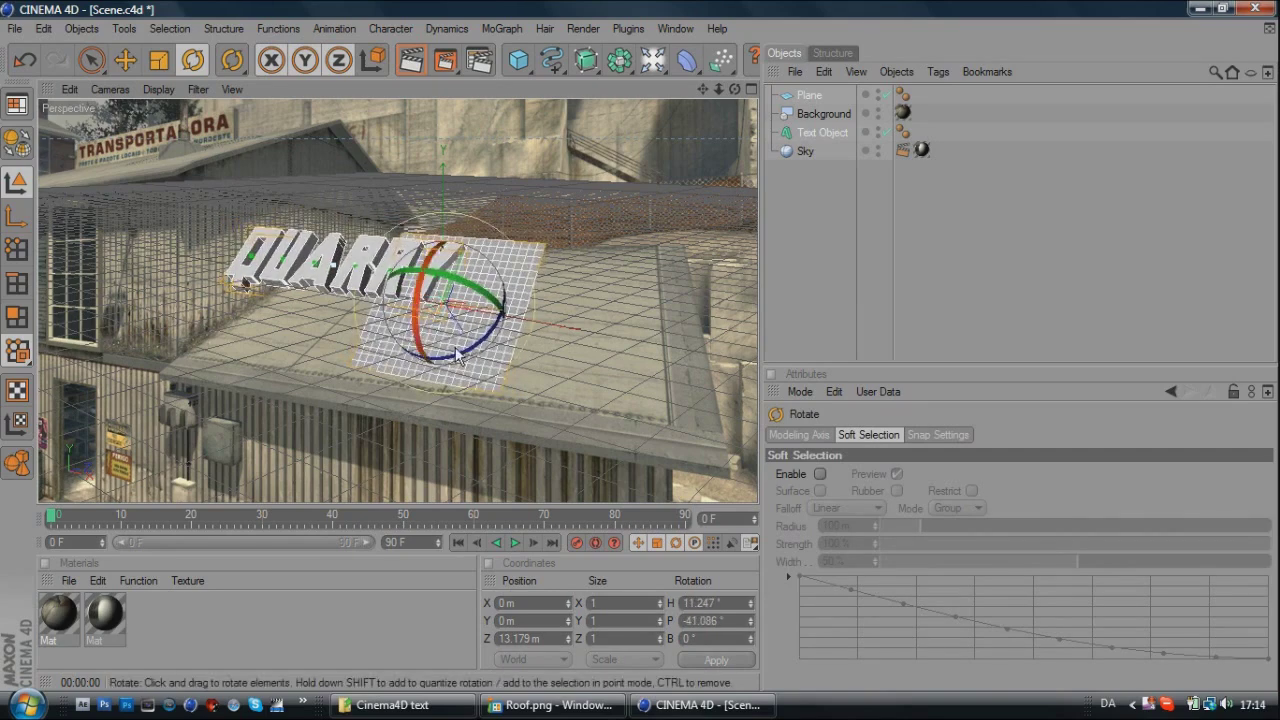
pyautogui.moveTo(459, 358); pyautogui.dragTo(547, 360)
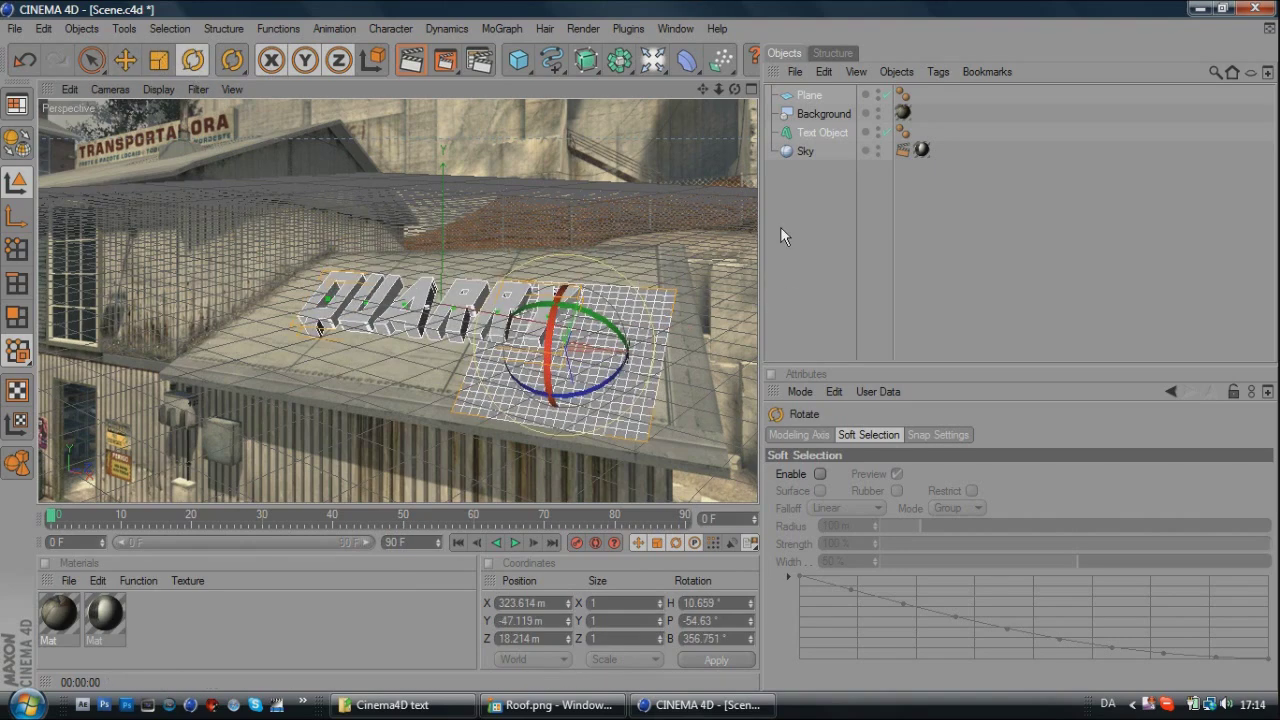
pyautogui.click(809, 95)
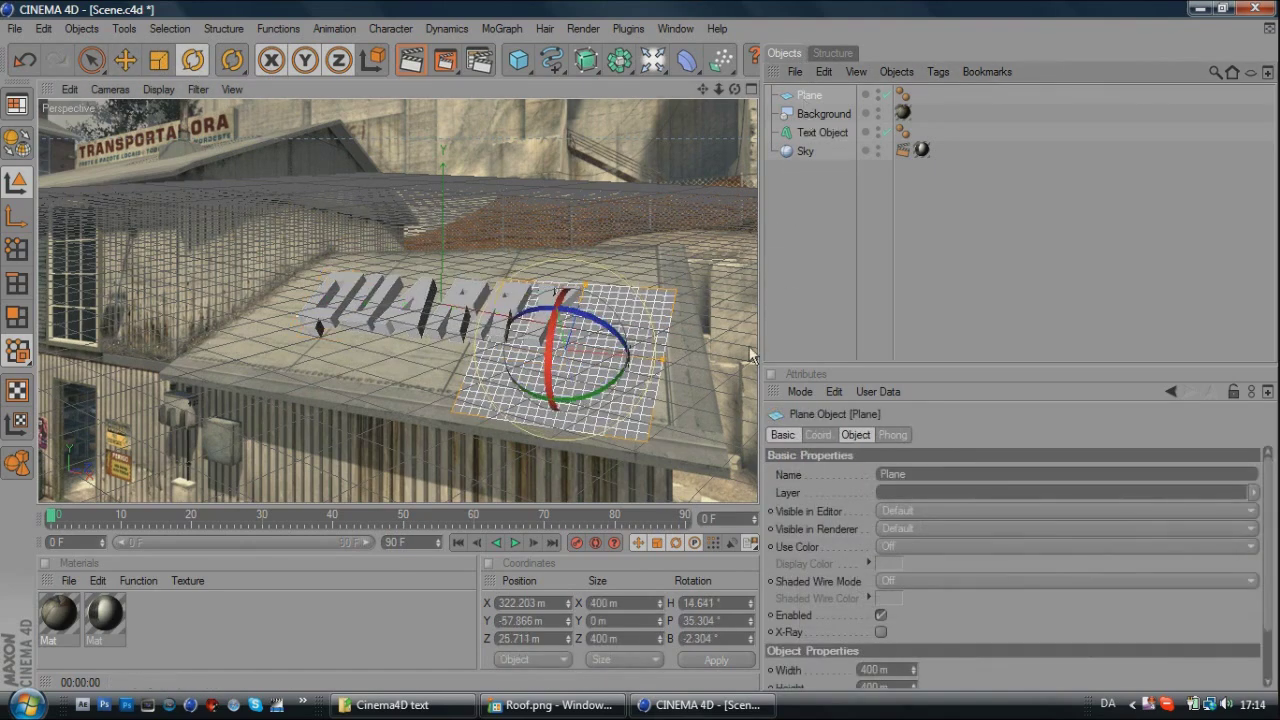
# - Set the plane's X size to 1000 m
pyautogui.click(600, 603)
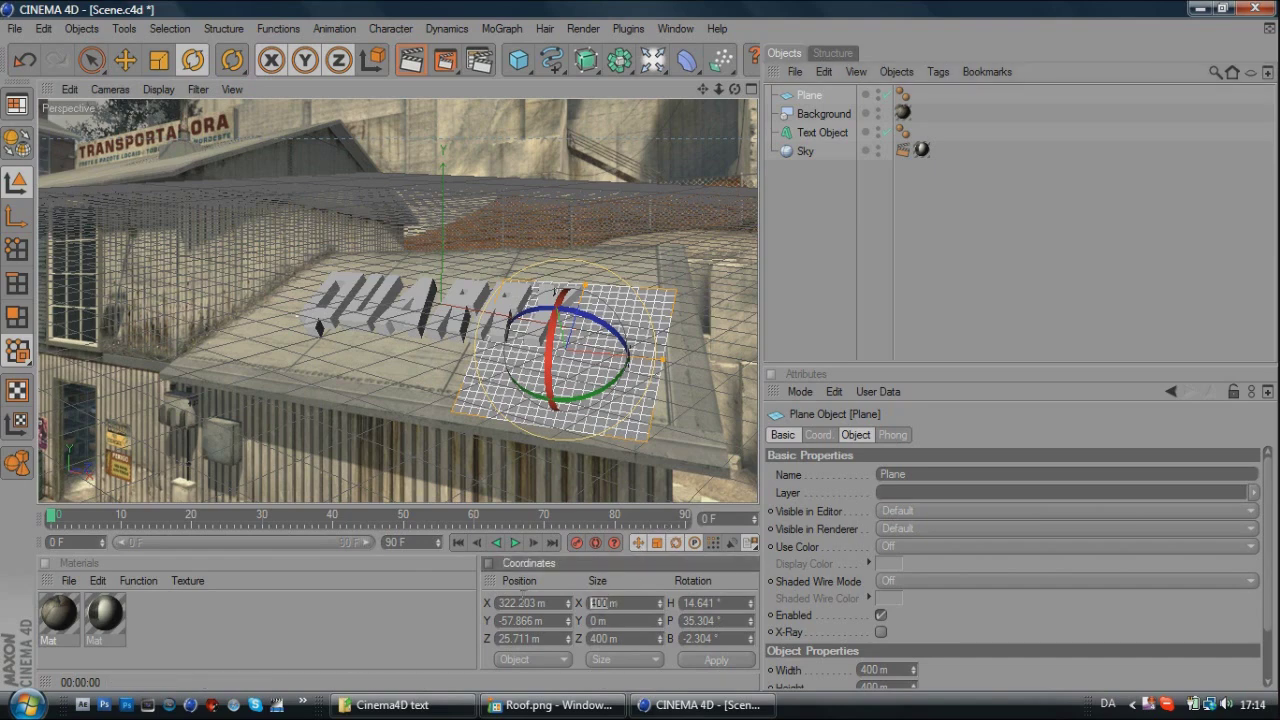
pyautogui.write('1000')
pyautogui.press('Return')
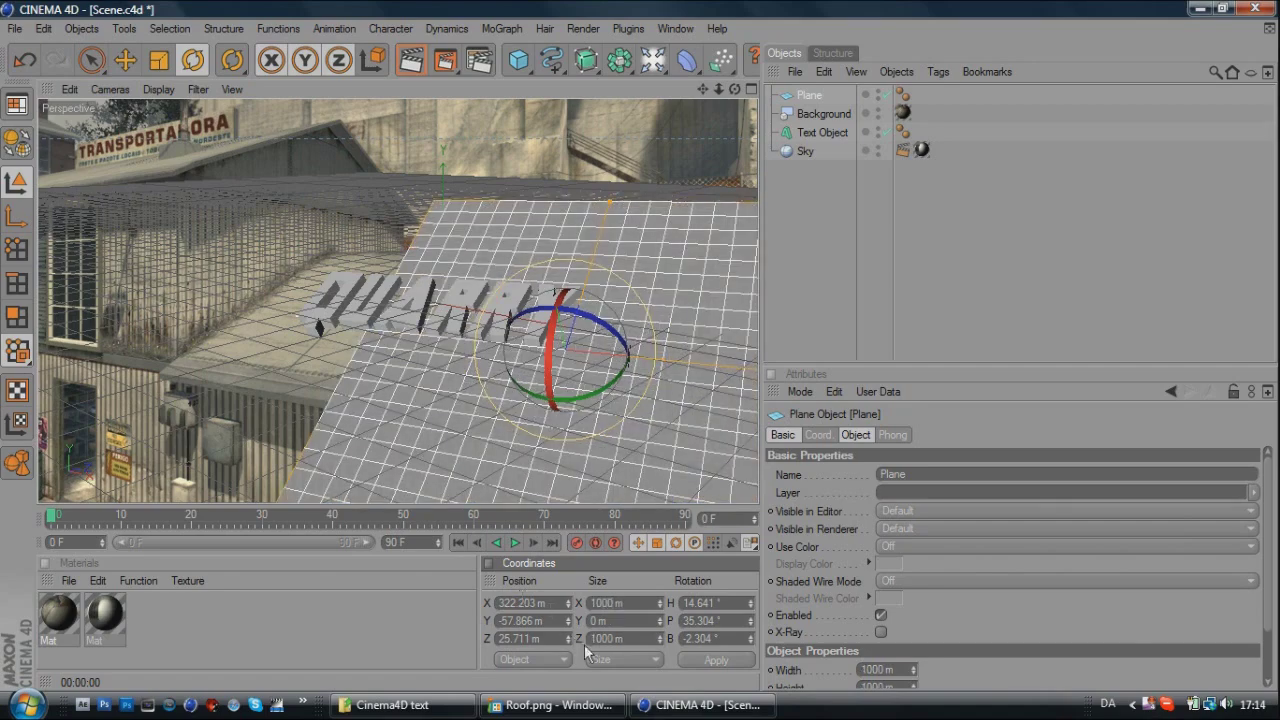
# - Slide the plane to X -67.378 m under the text, render a preview, then parent it to Background
pyautogui.click(125, 62)
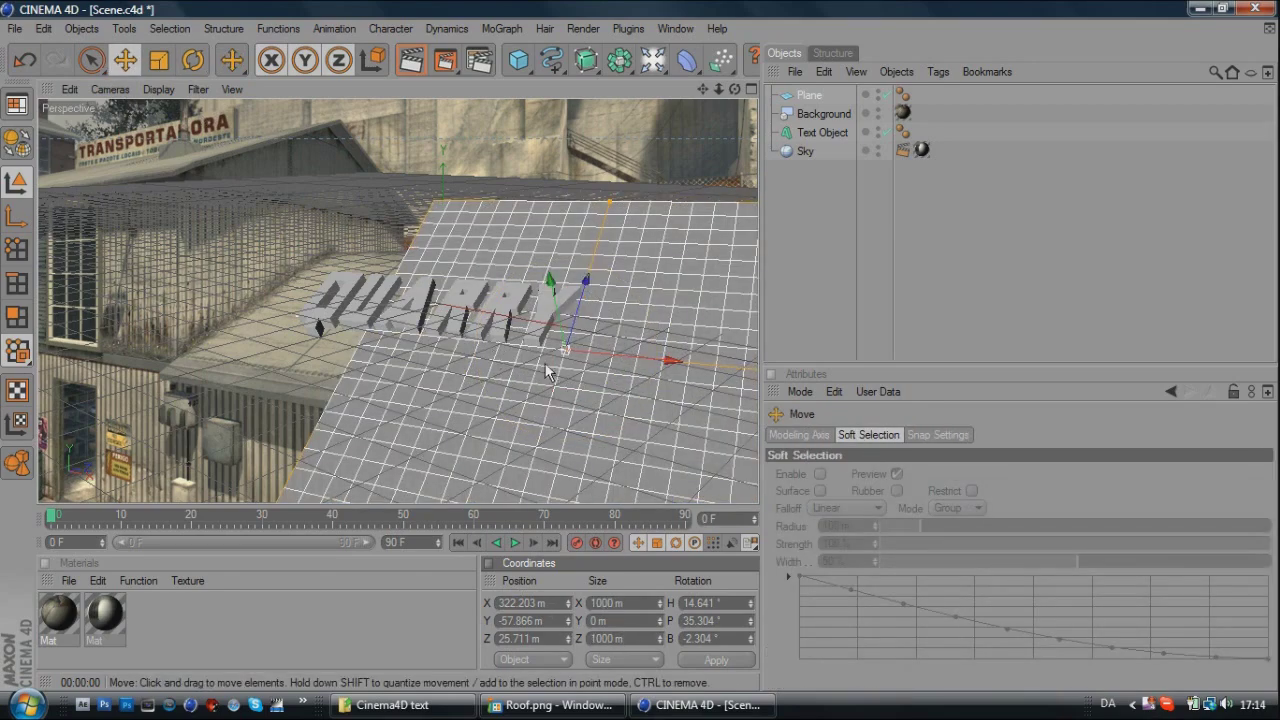
pyautogui.moveTo(634, 356); pyautogui.dragTo(550, 350)
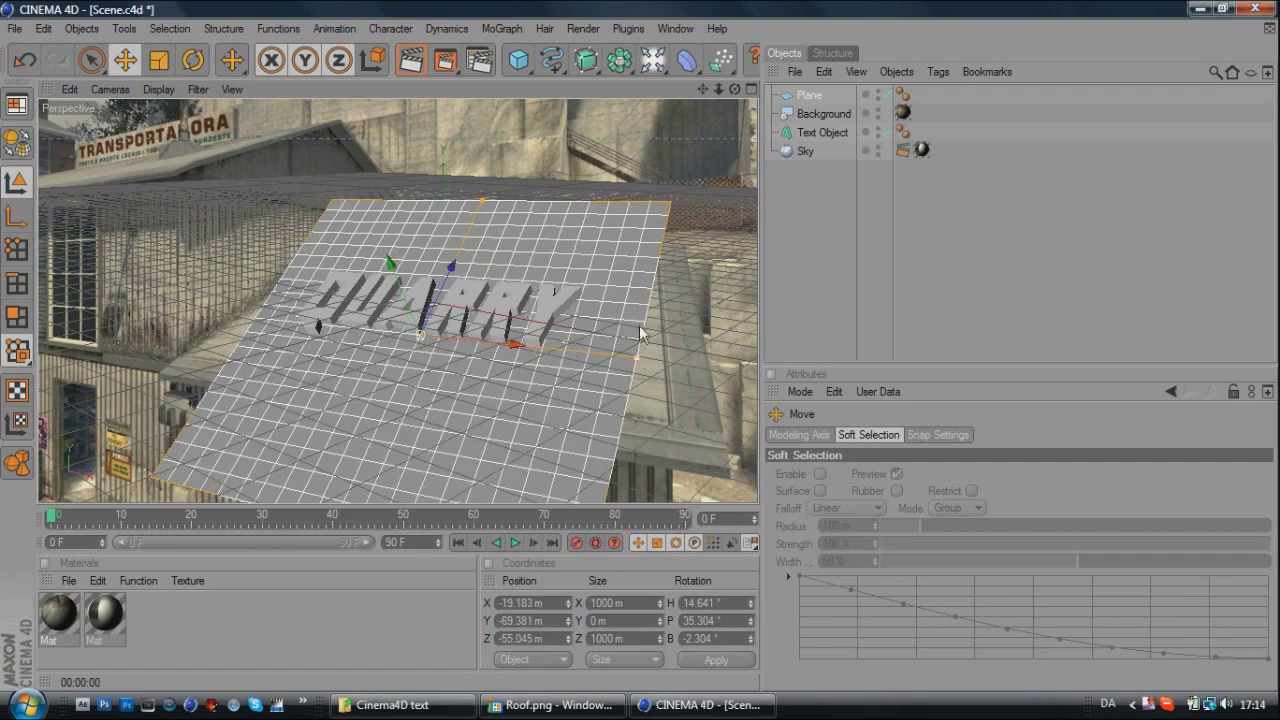
pyautogui.moveTo(460, 265); pyautogui.dragTo(459, 249)
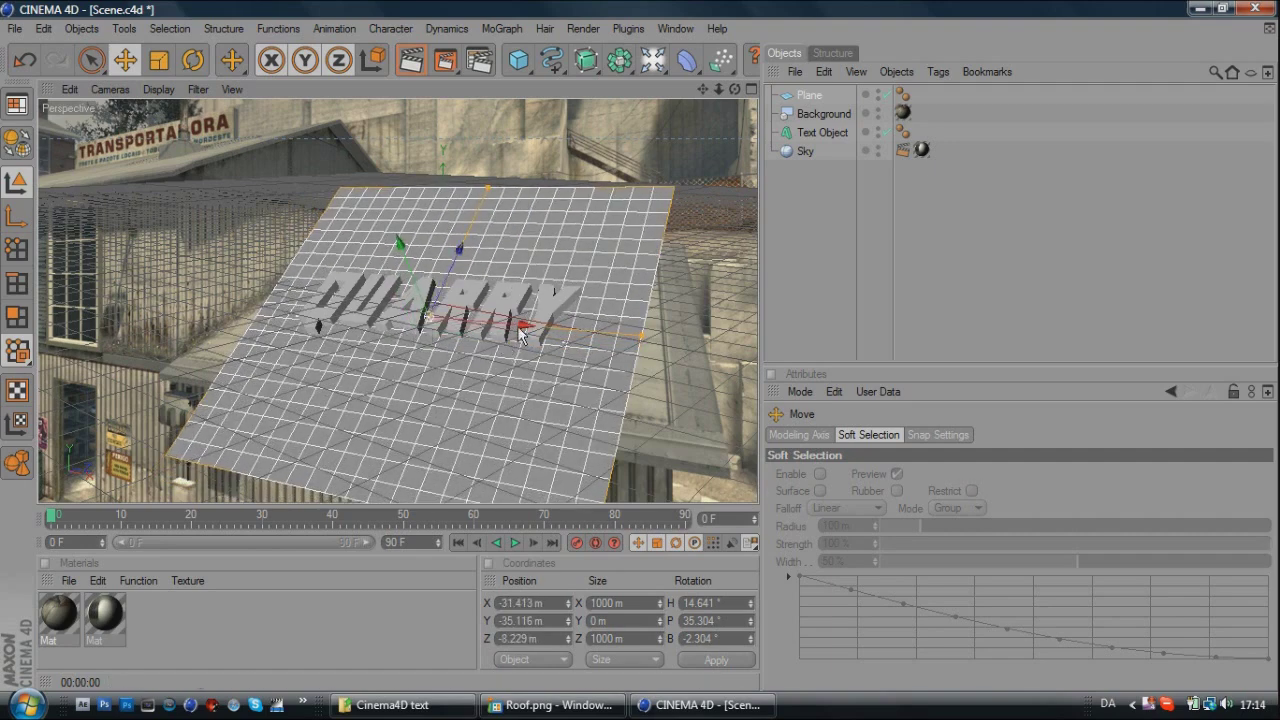
pyautogui.moveTo(523, 325); pyautogui.dragTo(504, 325)
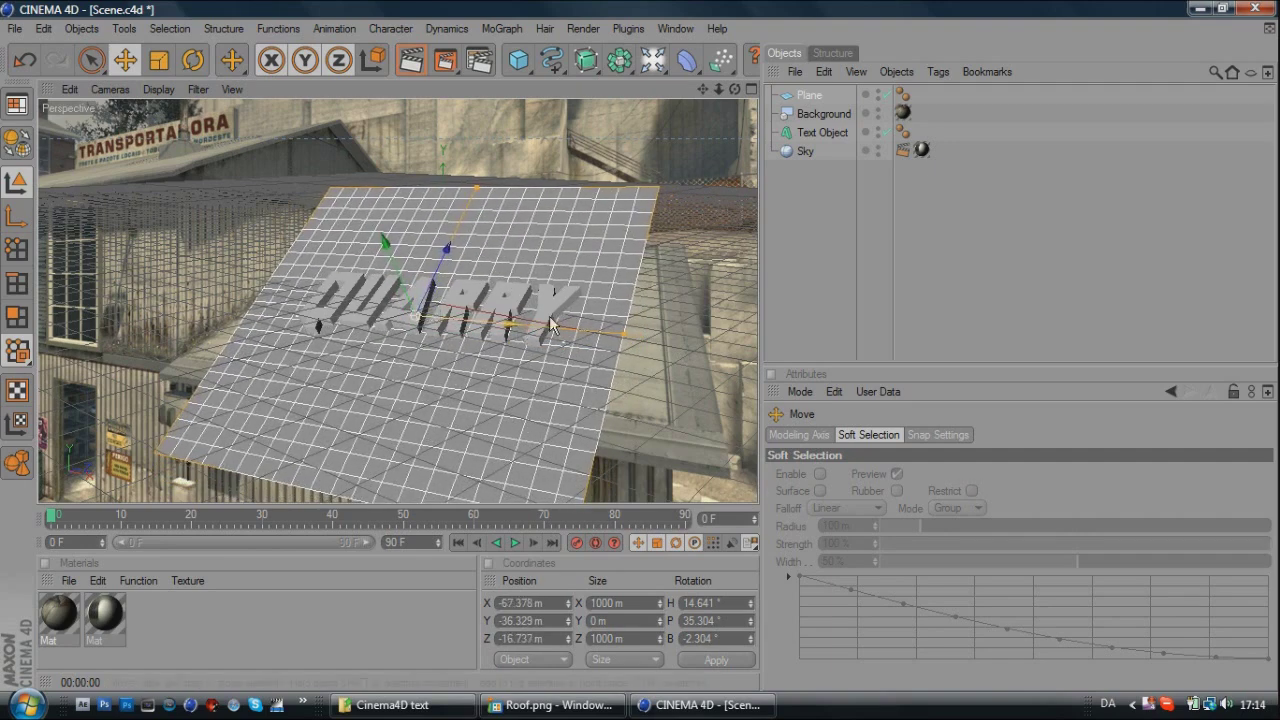
pyautogui.click(410, 62)
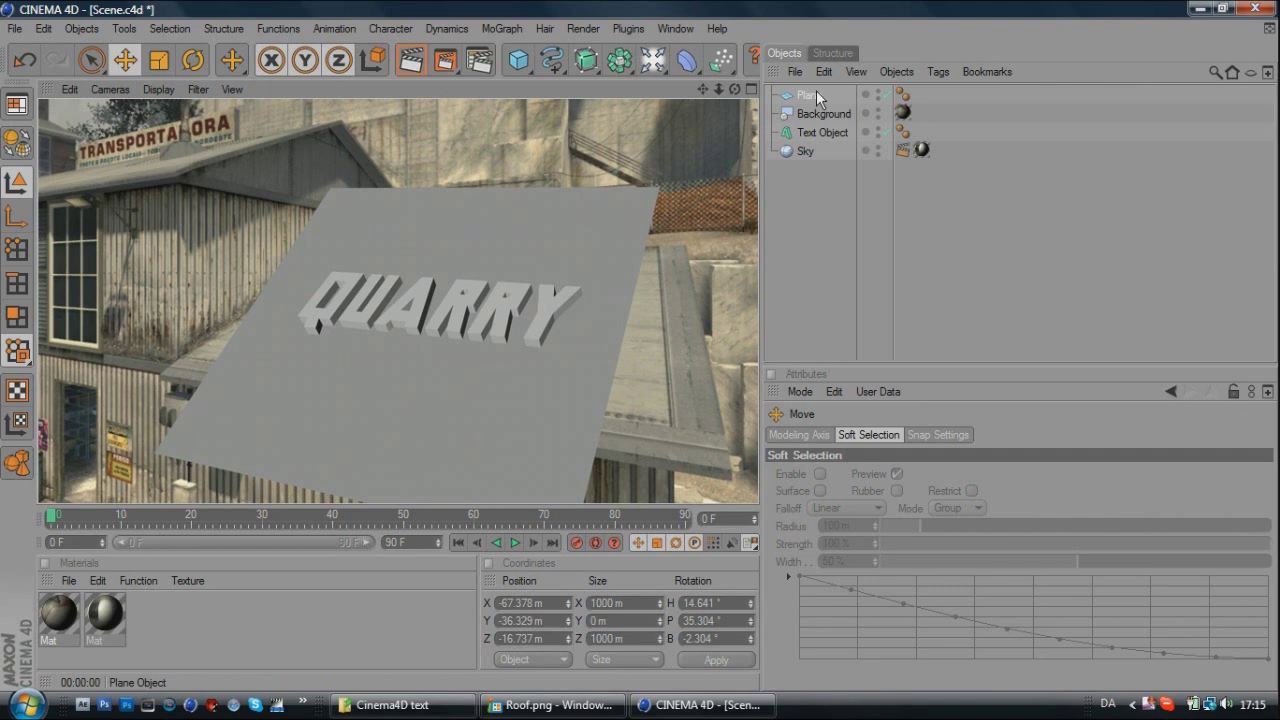
pyautogui.moveTo(817, 95); pyautogui.dragTo(820, 117)
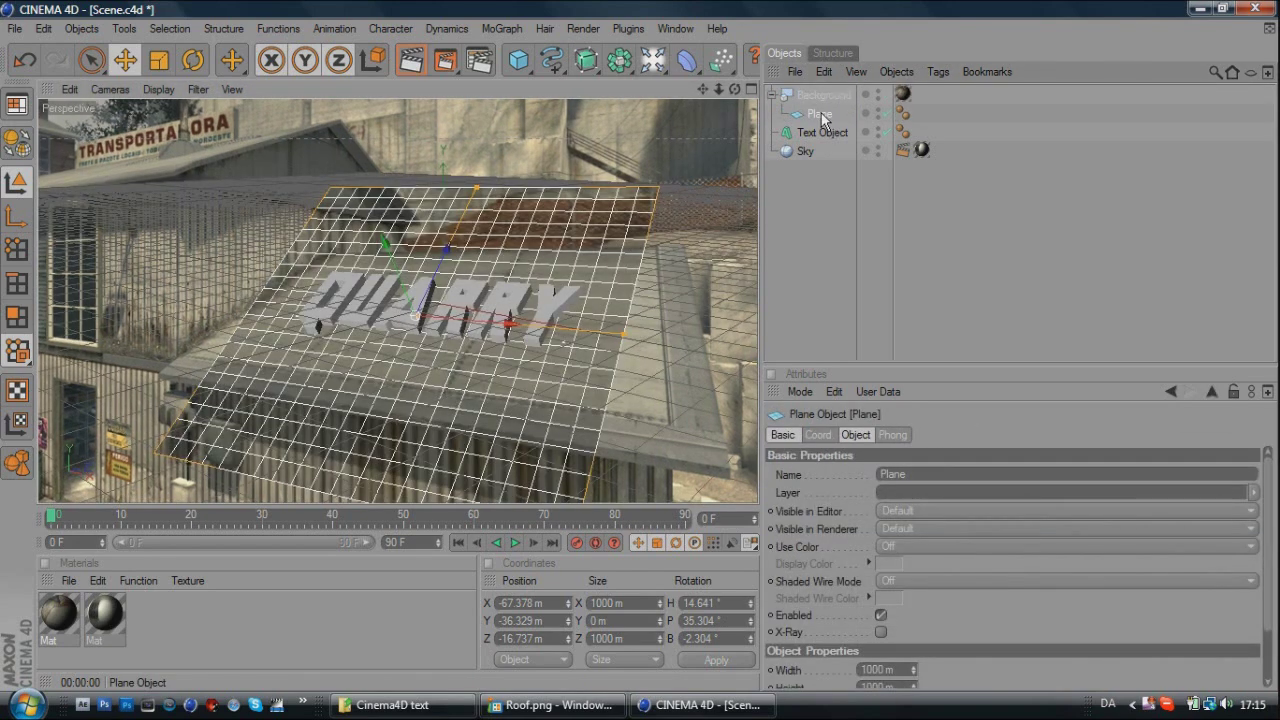
# - Add a Compositing tag to the Plane, render to check the blend, and collapse Background
pyautogui.rightClick(821, 114)
pyautogui.moveTo(885, 124)
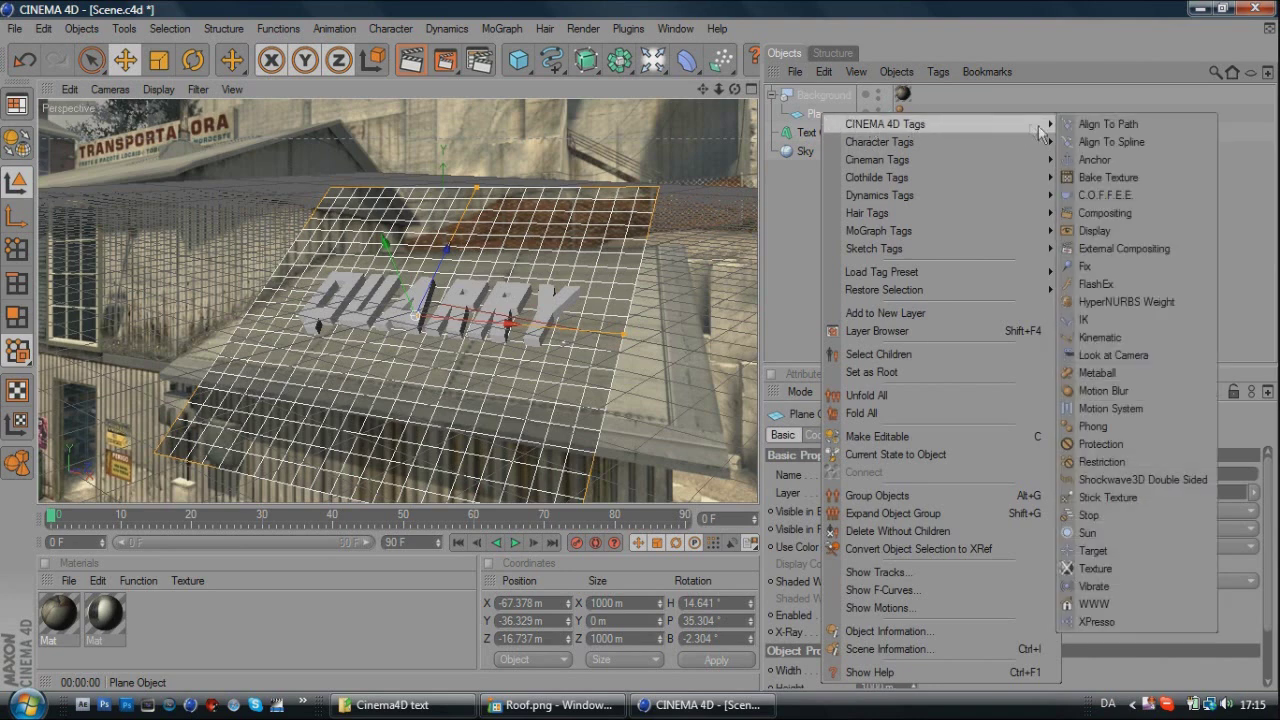
pyautogui.click(1143, 213)
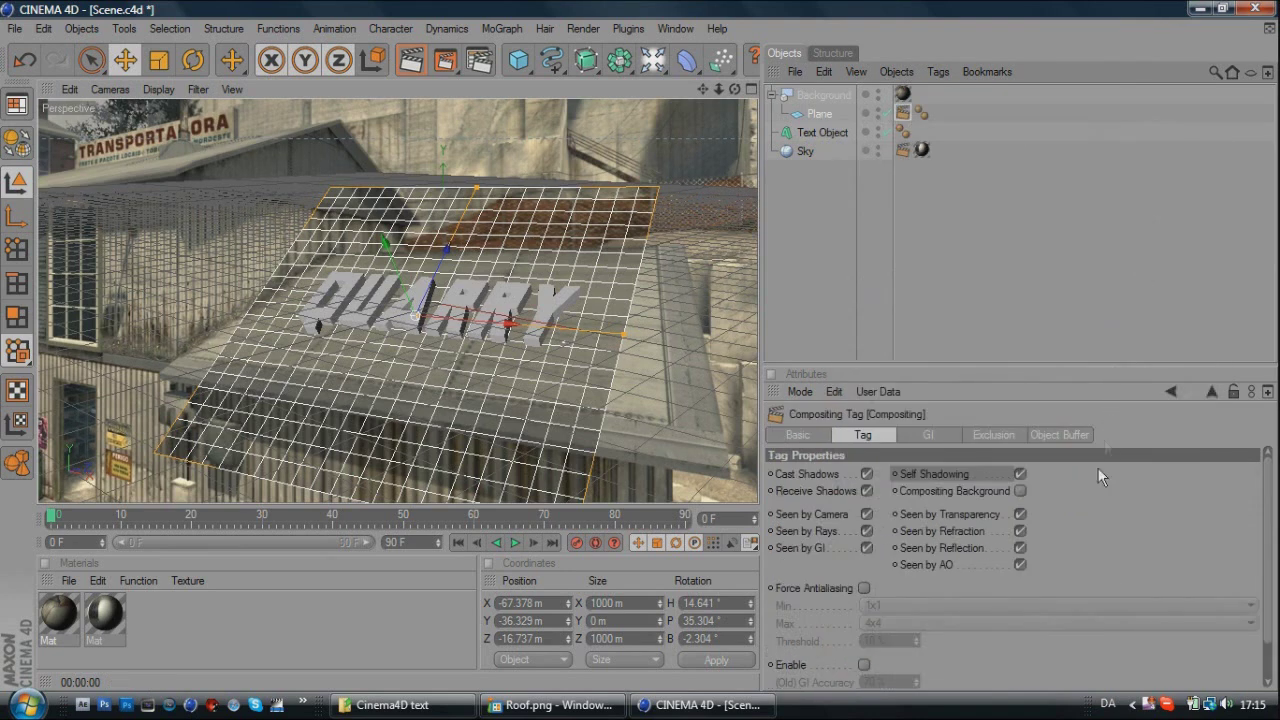
pyautogui.click(854, 292)
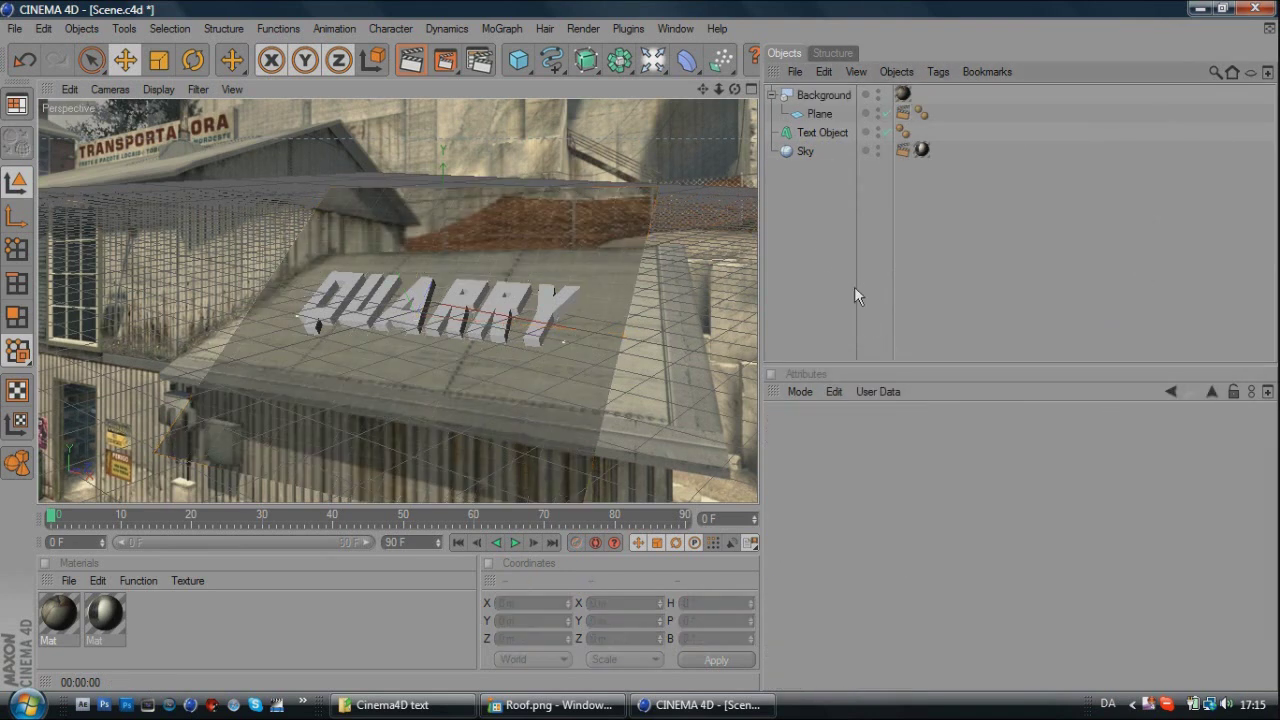
pyautogui.click(411, 60)
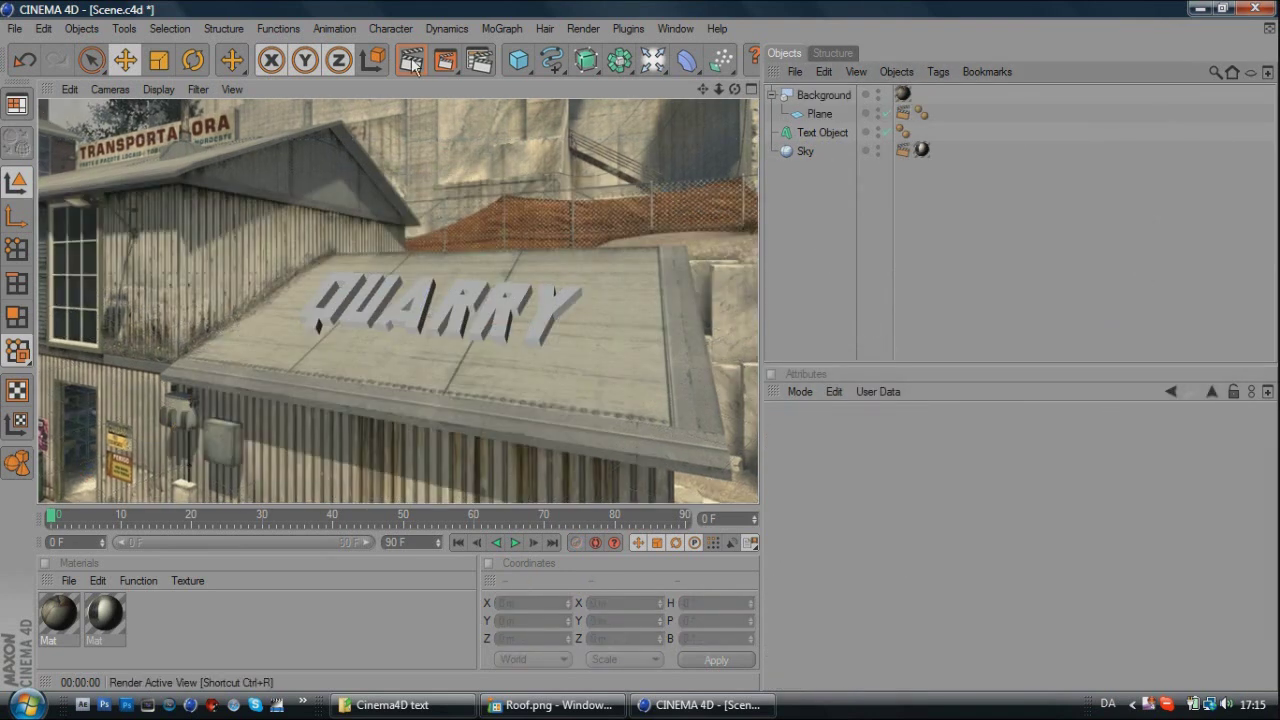
pyautogui.click(816, 114)
pyautogui.click(771, 96)
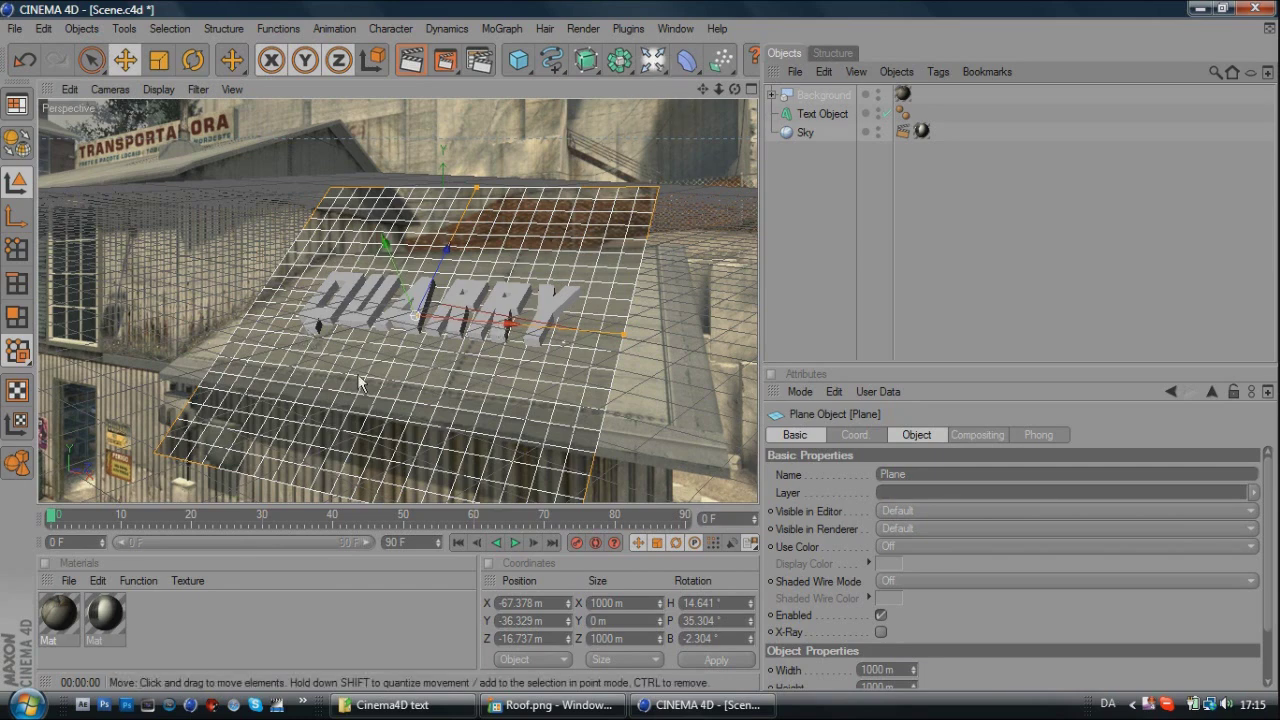
# - Add a Light, move it up and to X 535.908 m, and use Shadow Maps (Soft)
pyautogui.click(652, 60)
pyautogui.click(711, 78)
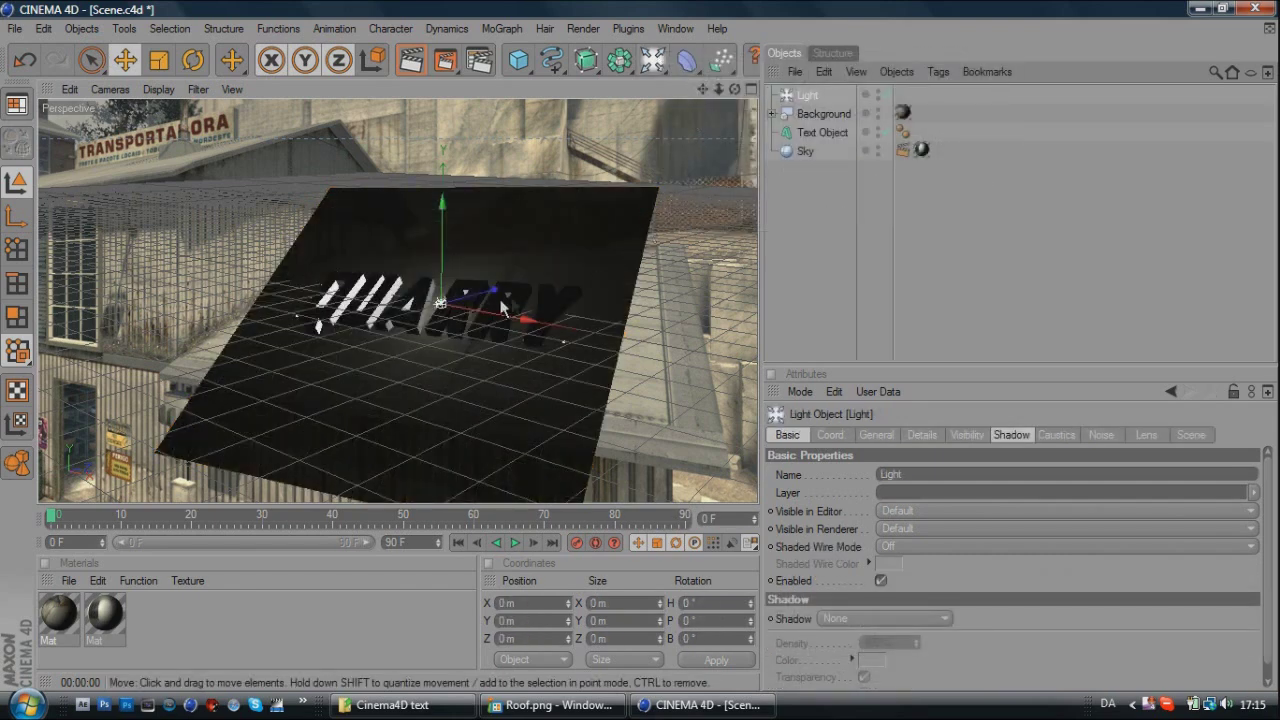
pyautogui.moveTo(441, 303); pyautogui.dragTo(392, 219)
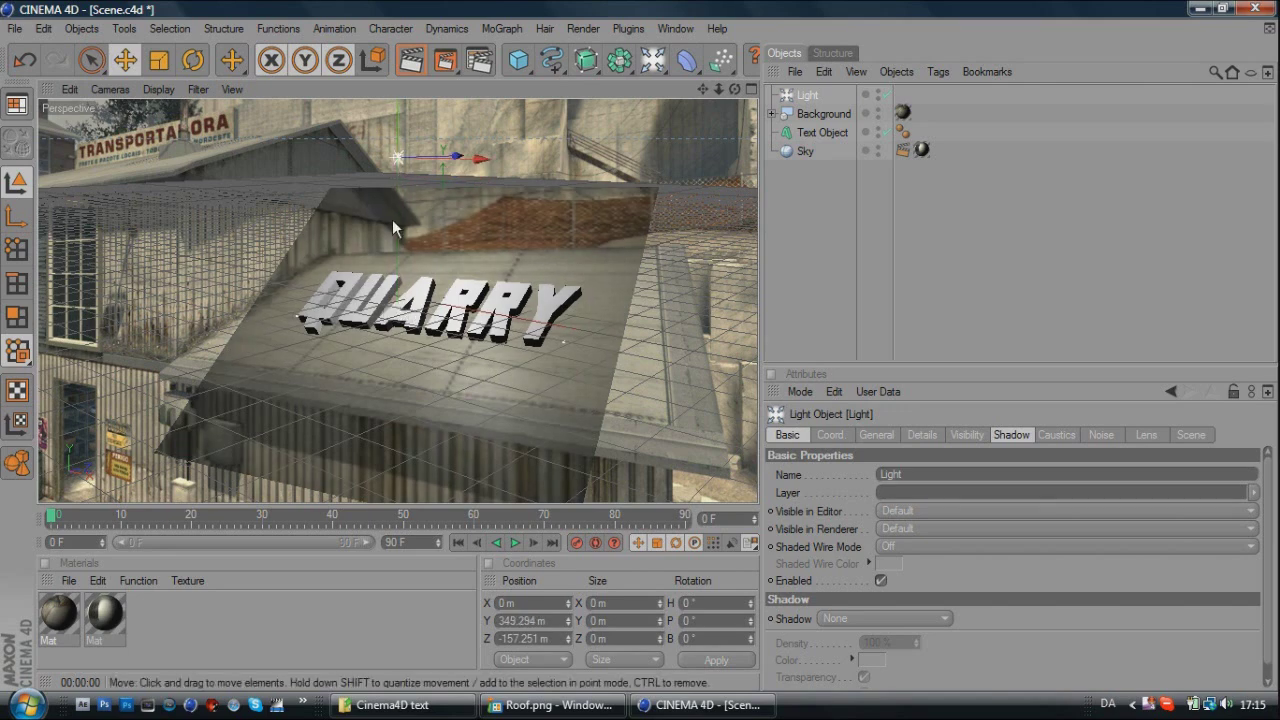
pyautogui.moveTo(478, 158); pyautogui.dragTo(718, 160)
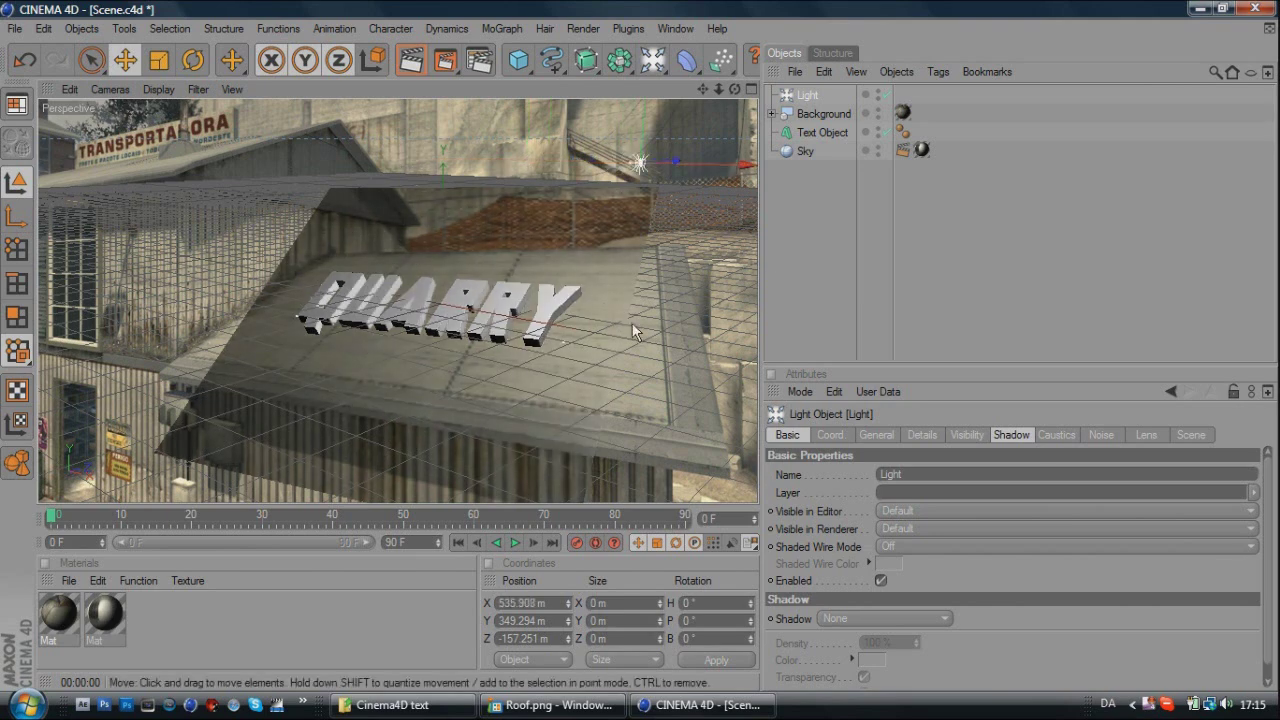
pyautogui.click(1017, 436)
pyautogui.click(903, 474)
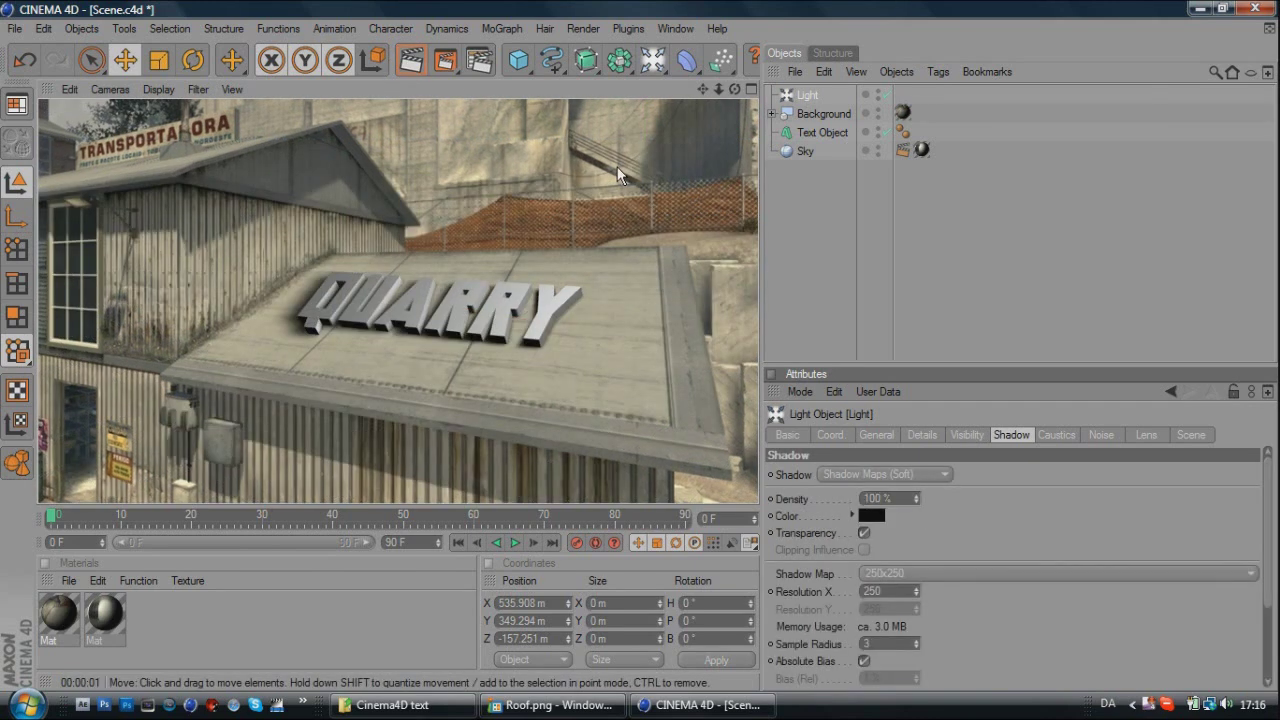
# - Move the Light to X 522.552 m, Y 410.082 m, Z -173.182 m
pyautogui.moveTo(718, 185); pyautogui.dragTo(434, 325)
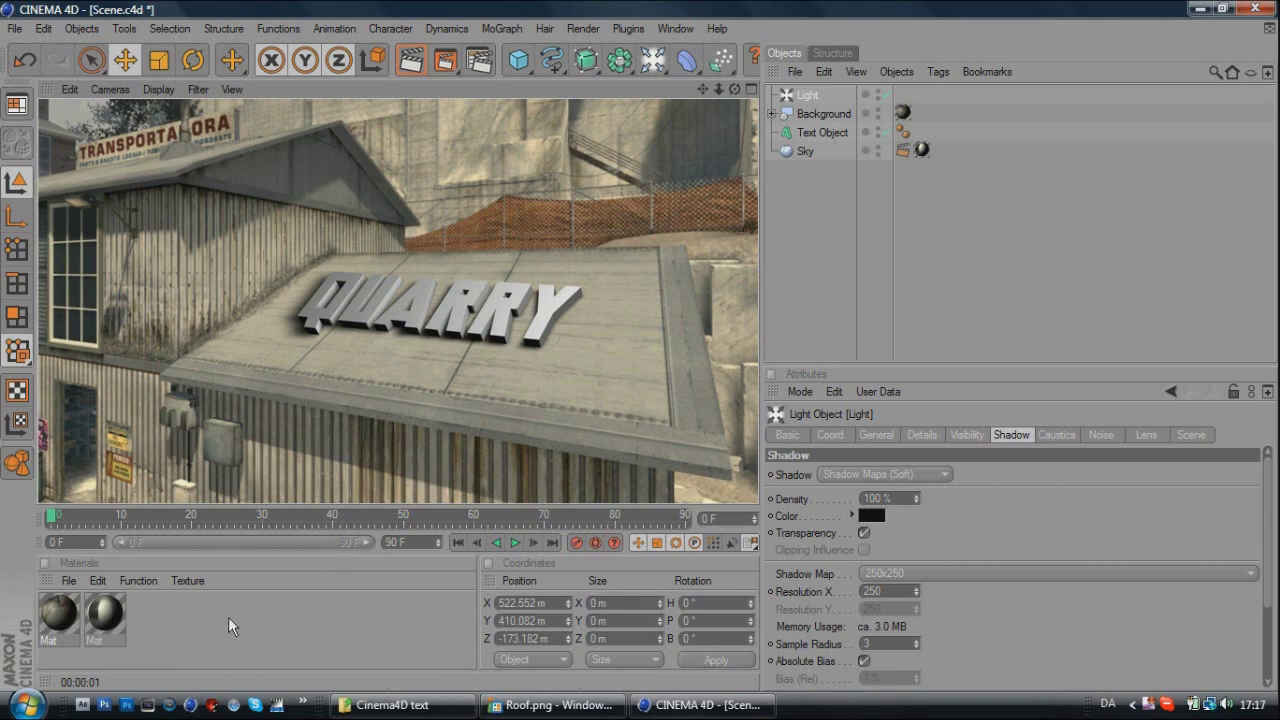
# - Create a new material with the Color channel off and Reflection on
pyautogui.doubleClick(193, 620)
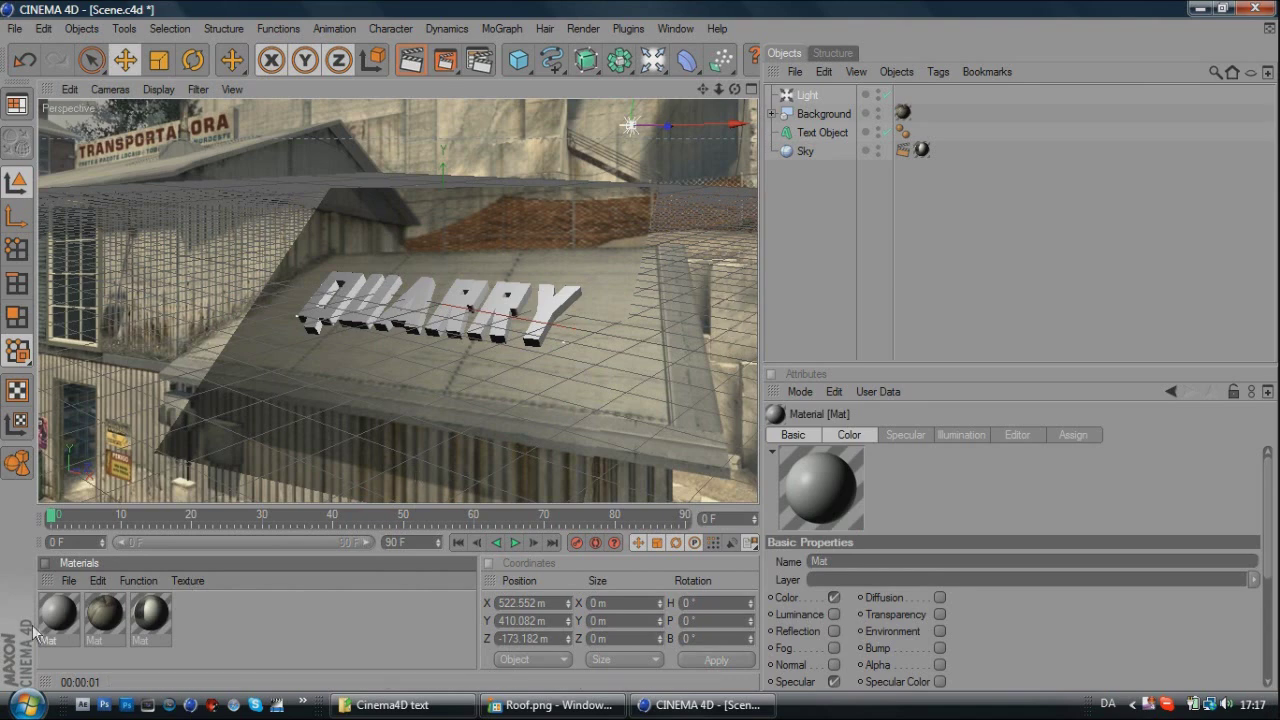
pyautogui.doubleClick(62, 618)
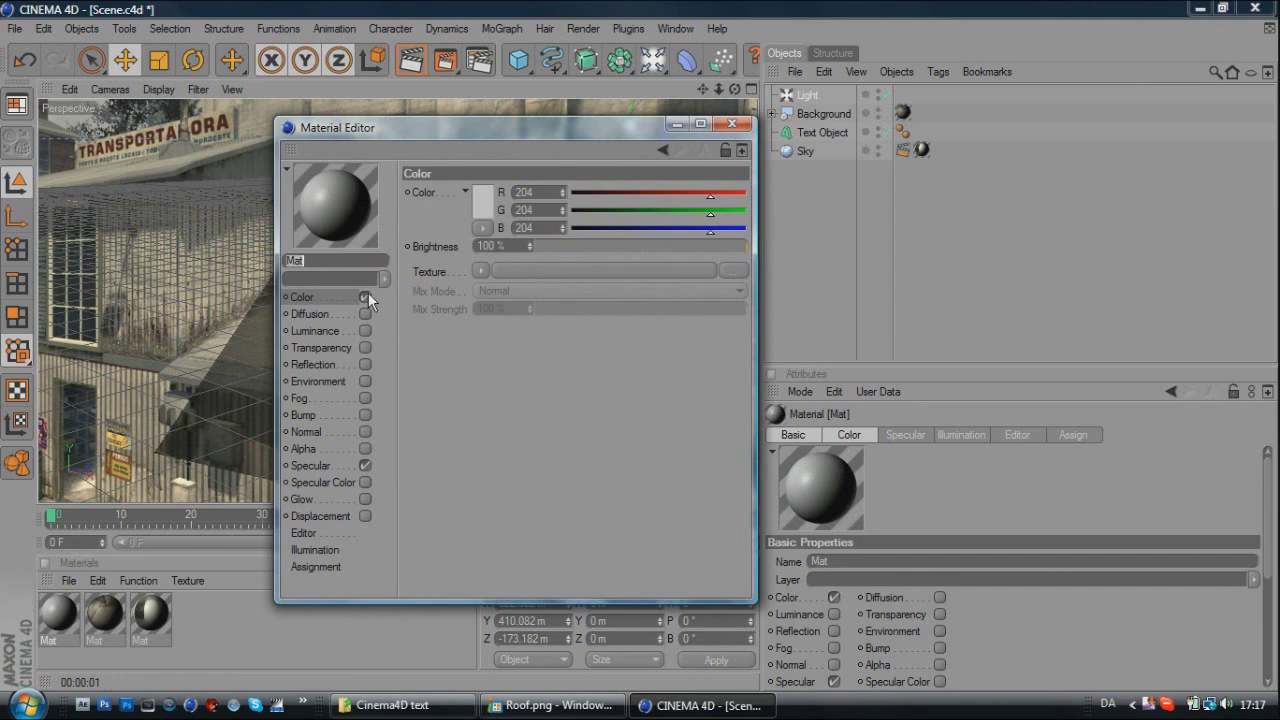
pyautogui.click(366, 297)
pyautogui.click(365, 364)
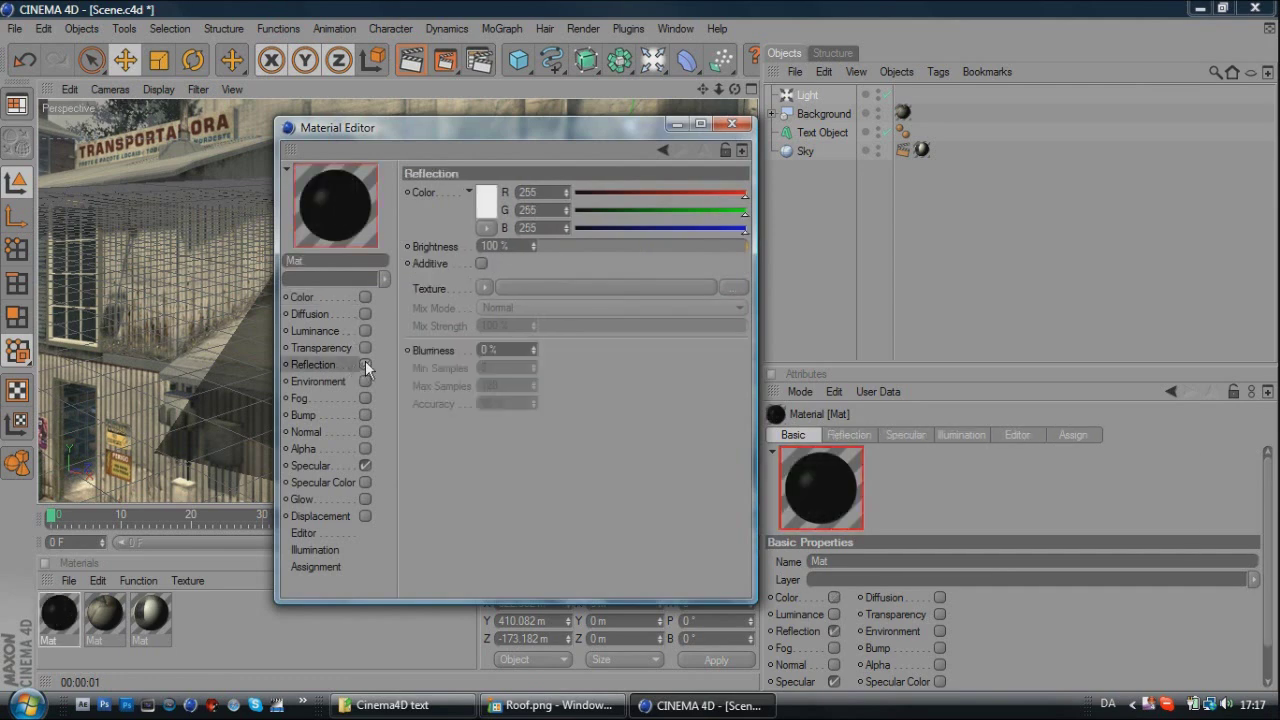
# - Load Quarry stone texture.png as the material's reflection texture
pyautogui.click(485, 287)
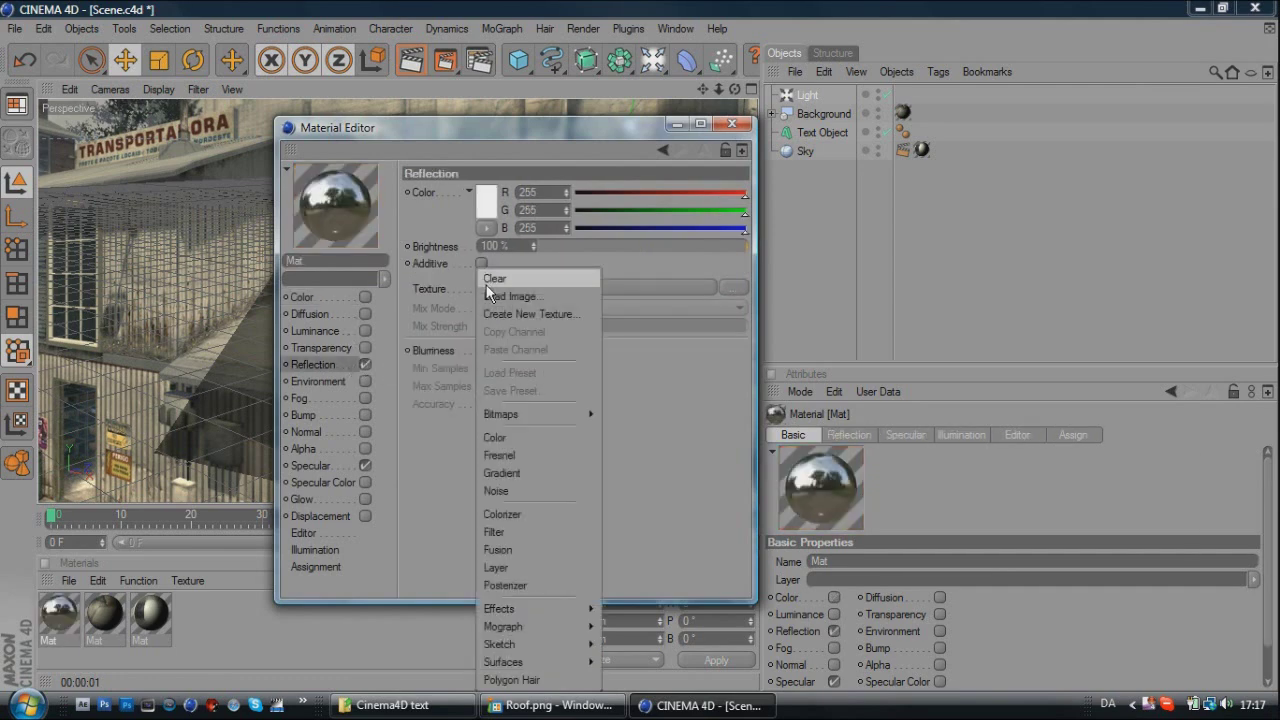
pyautogui.click(514, 297)
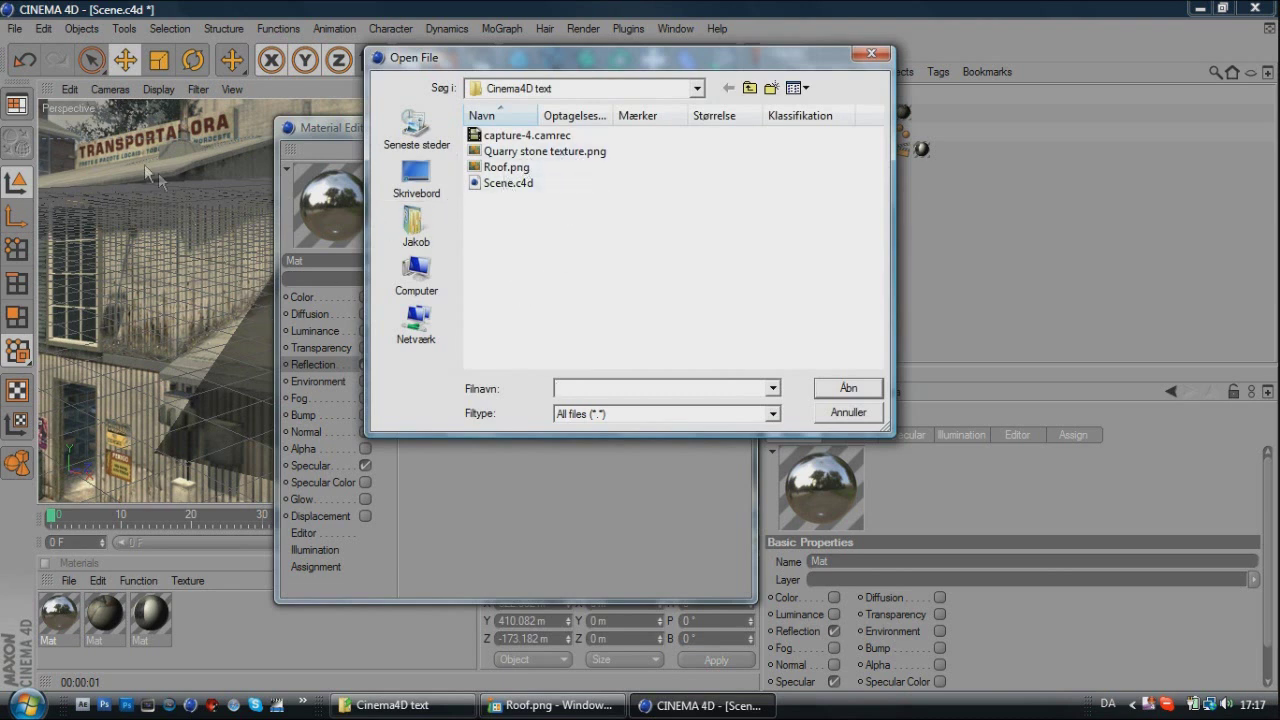
pyautogui.click(577, 155)
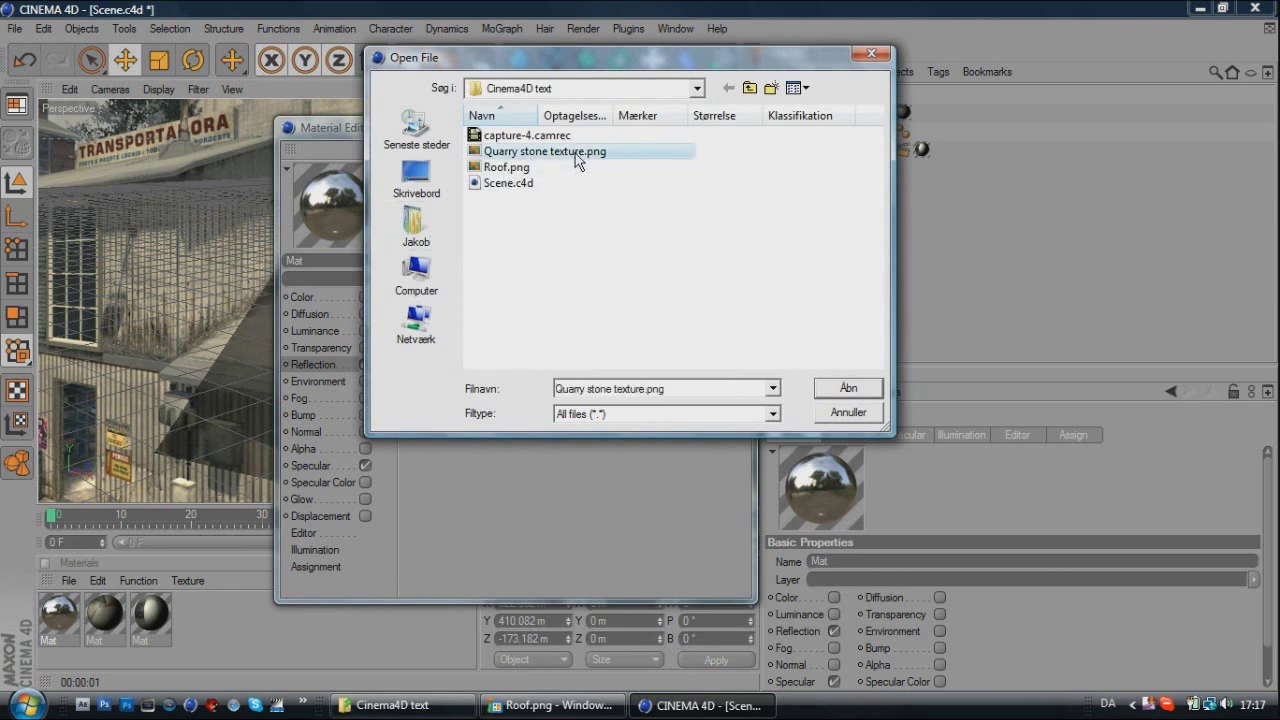
pyautogui.click(838, 386)
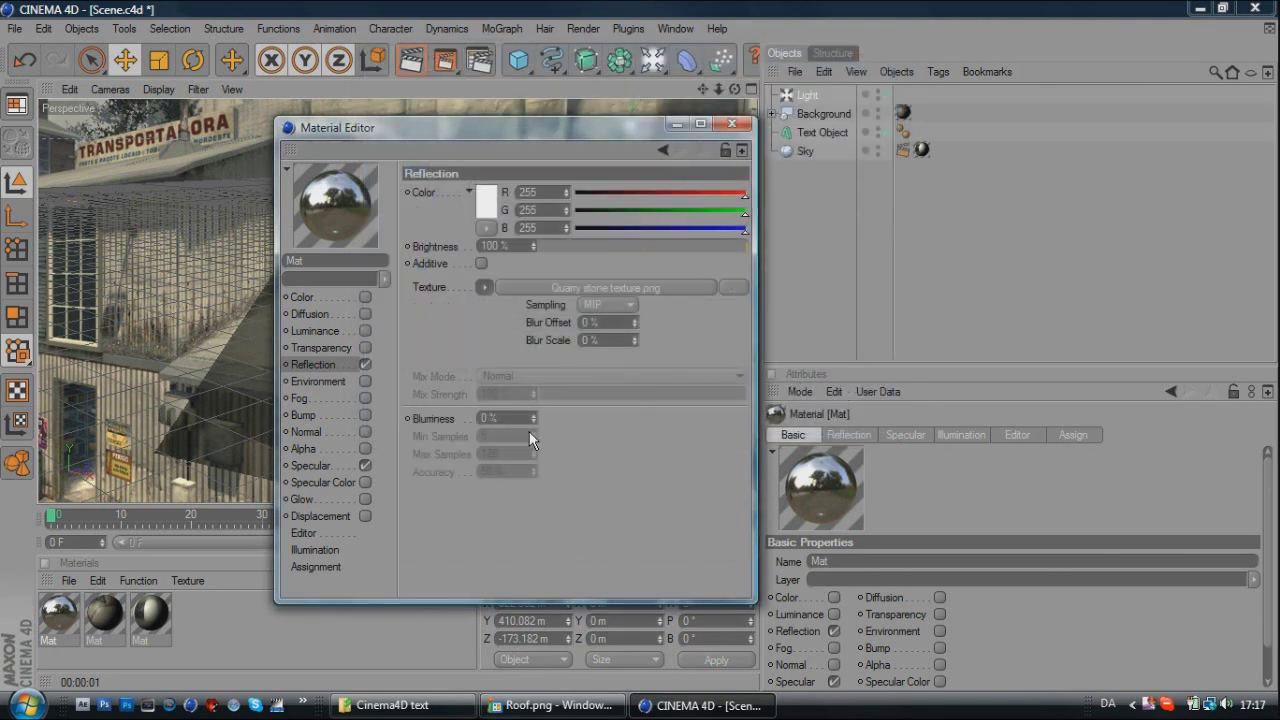
pyautogui.click(732, 123)
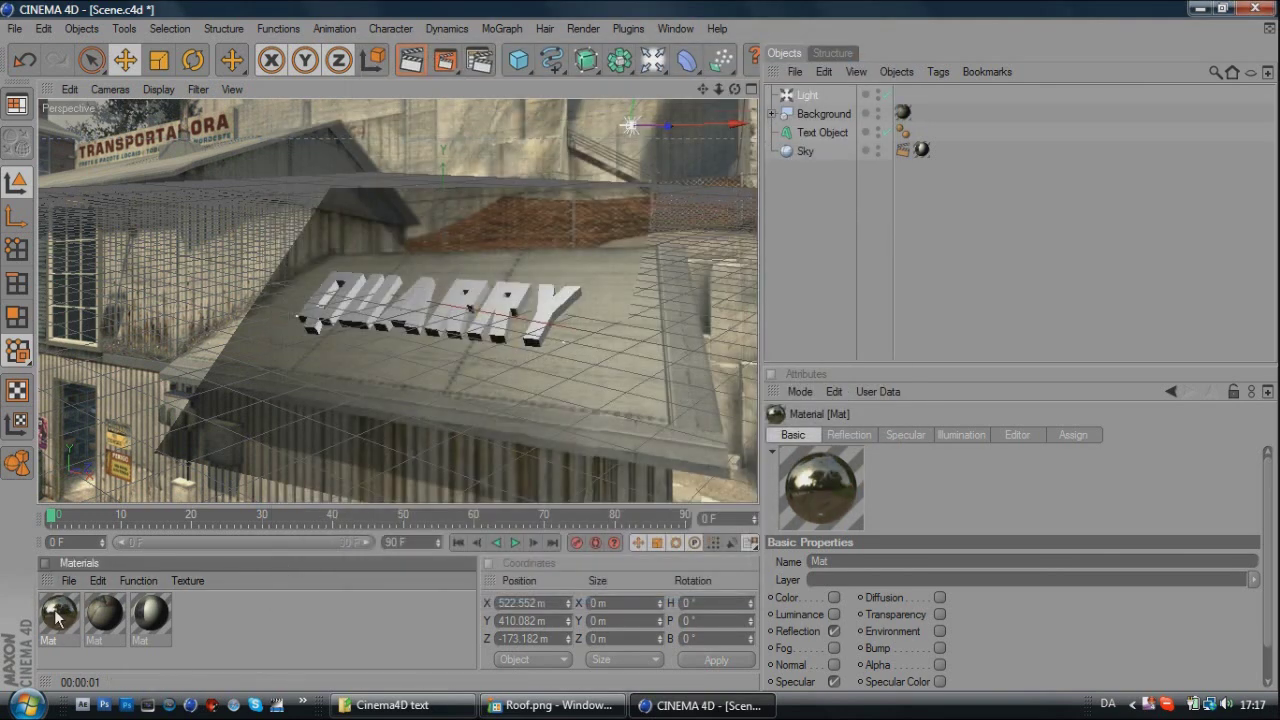
# - Apply the reflective material to Text Object with Cubic projection and render a preview
pyautogui.moveTo(55, 618); pyautogui.dragTo(829, 131)
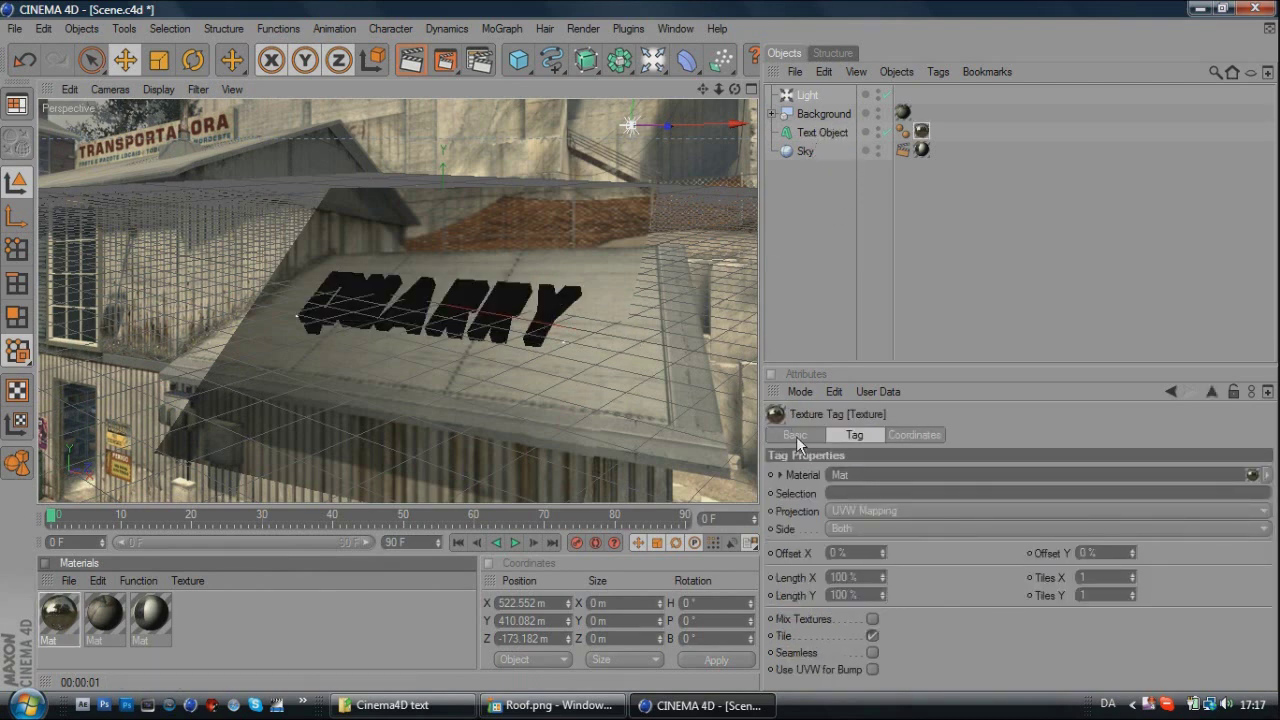
pyautogui.click(868, 510)
pyautogui.click(869, 583)
pyautogui.hotkey('ctrl', 'r')
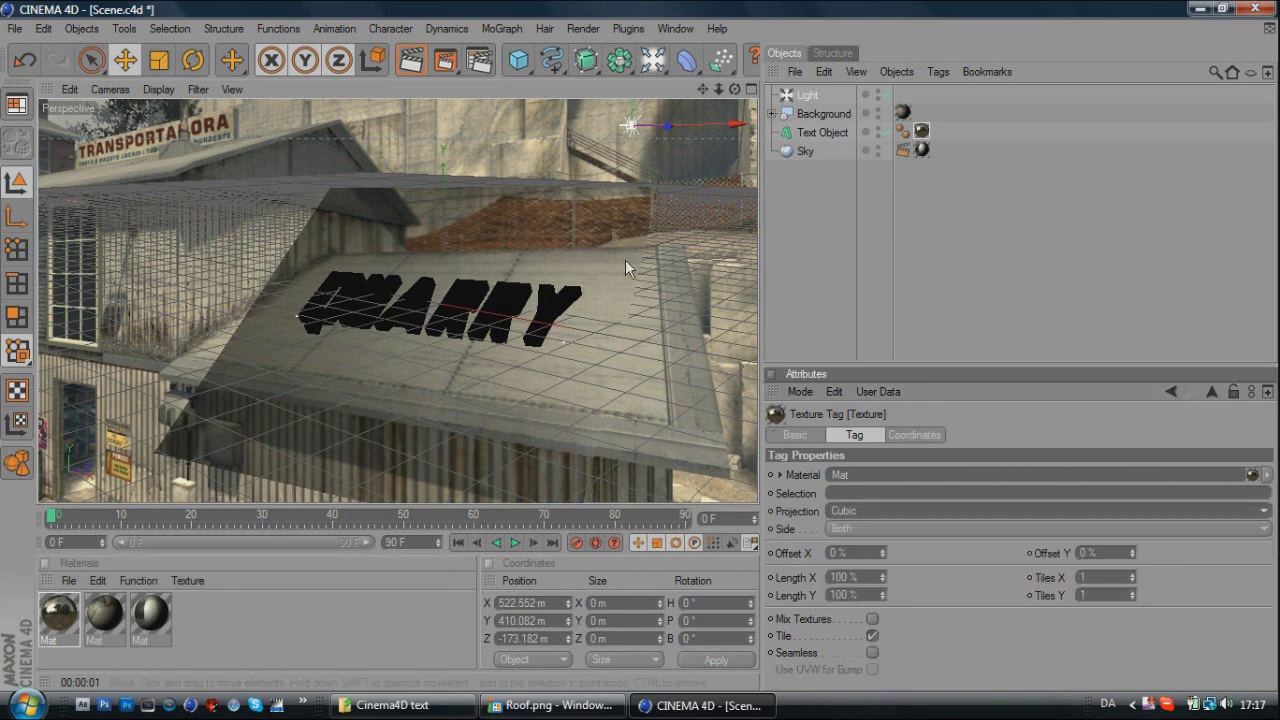
pyautogui.click(411, 60)
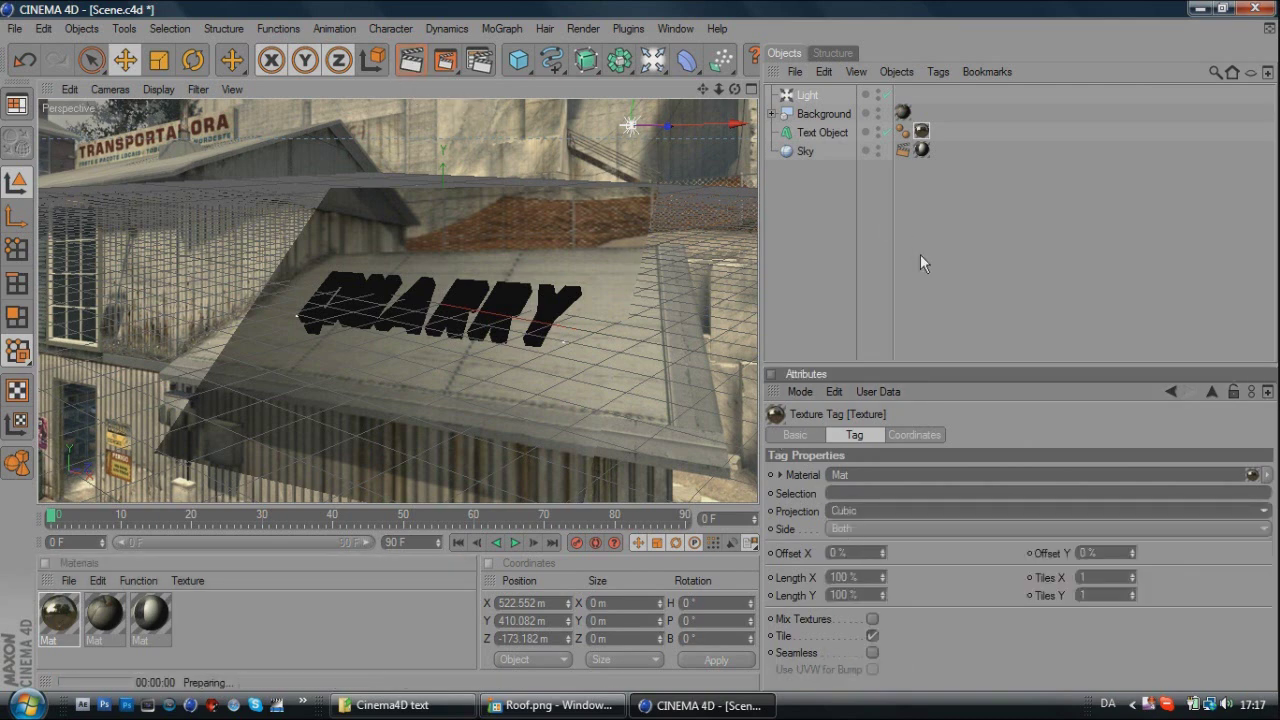